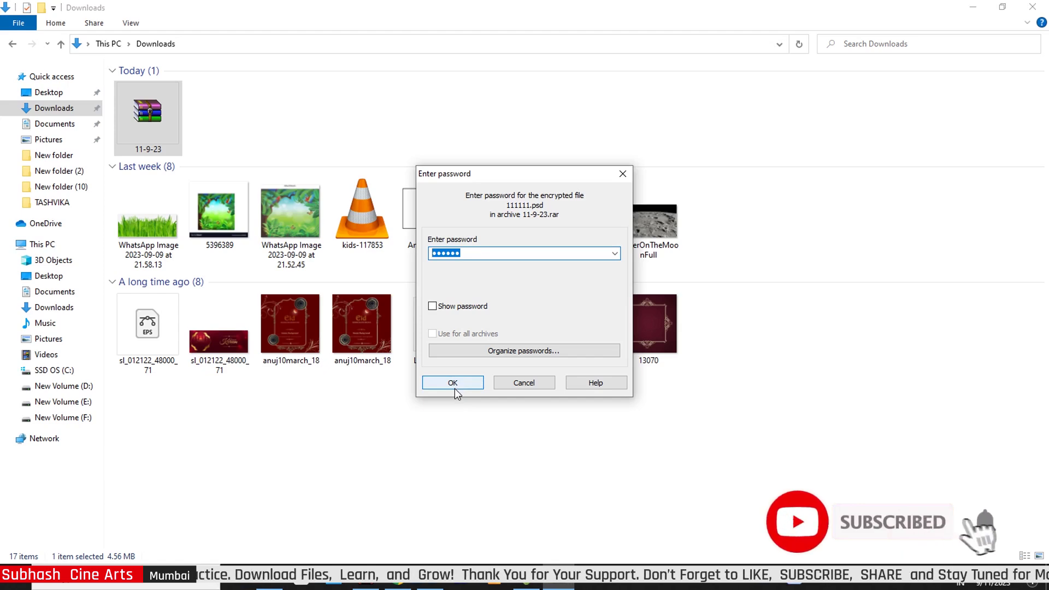
- Confirm the archive password to extract 111111.psd from 11-9-23.rar, and open the extracted file in Photoshop
left_click(454, 383)
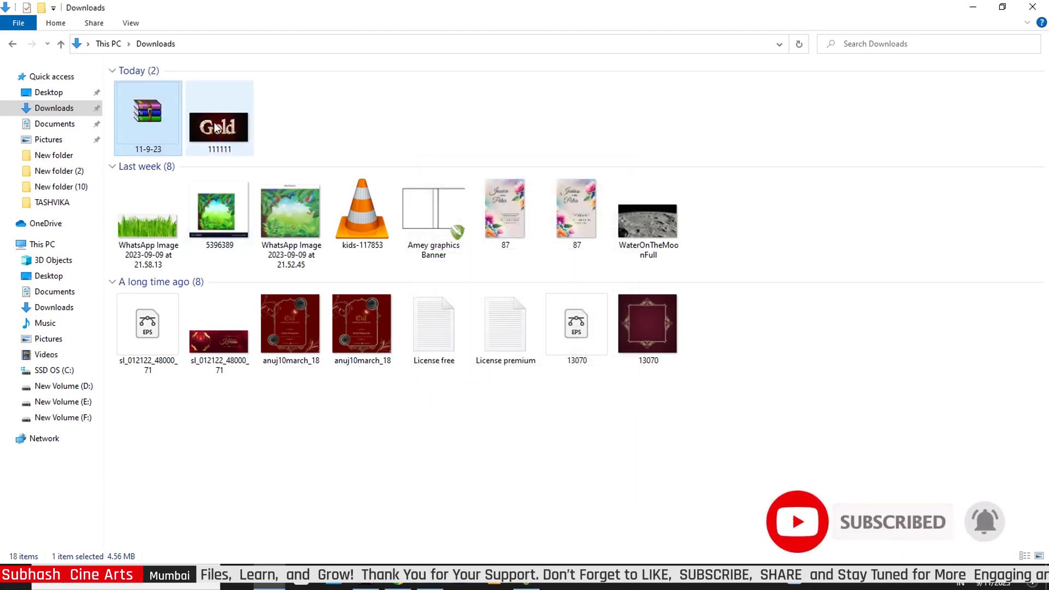
left_click(232, 132)
left_click_drag(231, 131, 470, 338)
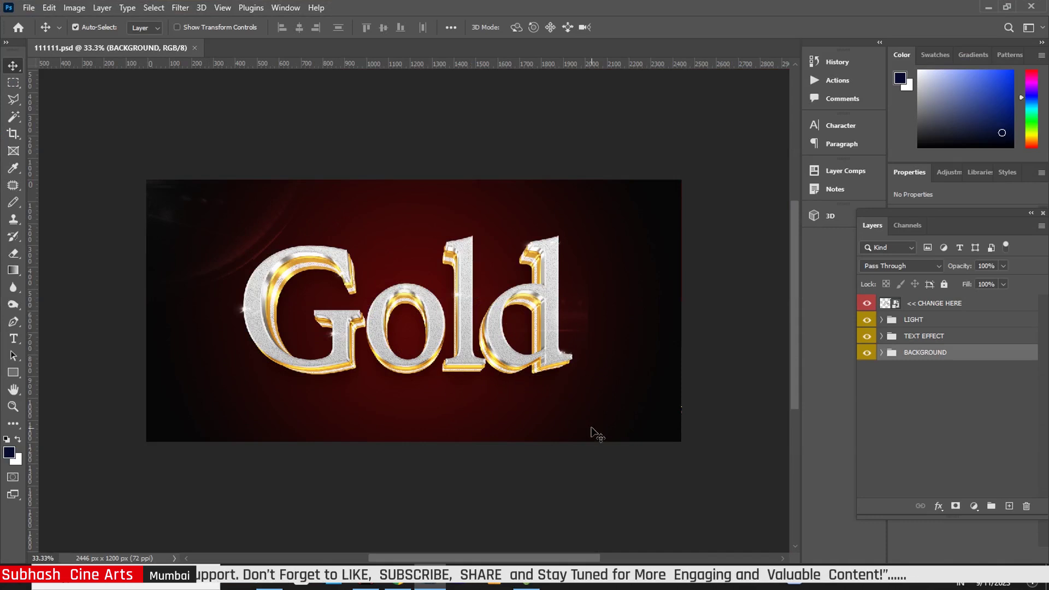
key("ctrl+0")
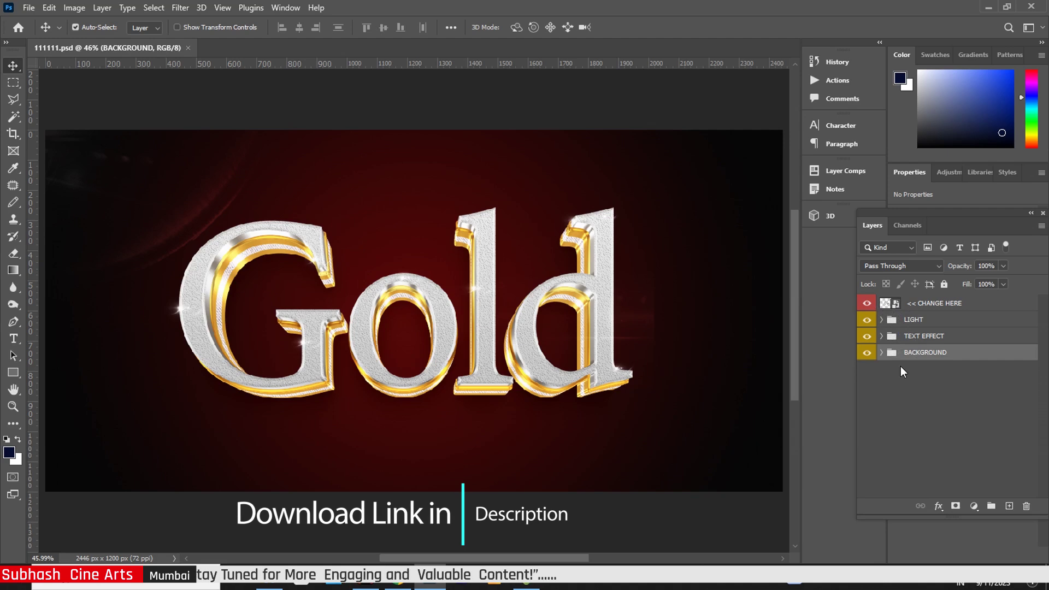
- Open the contents of the << CHANGE HERE smart object and retype its text layer as "Gold"
double_click(895, 305)
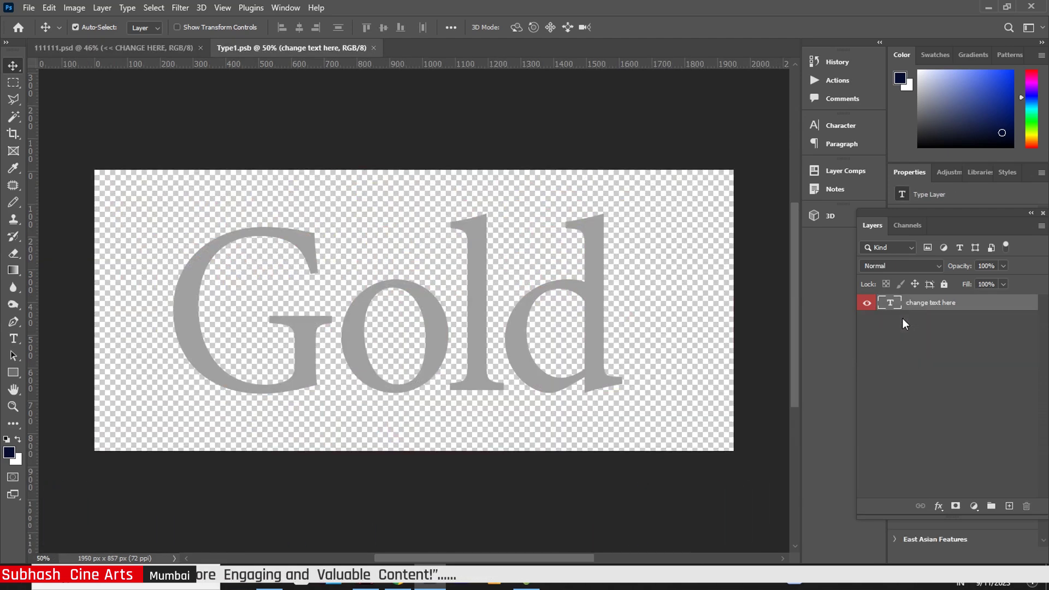
double_click(890, 304)
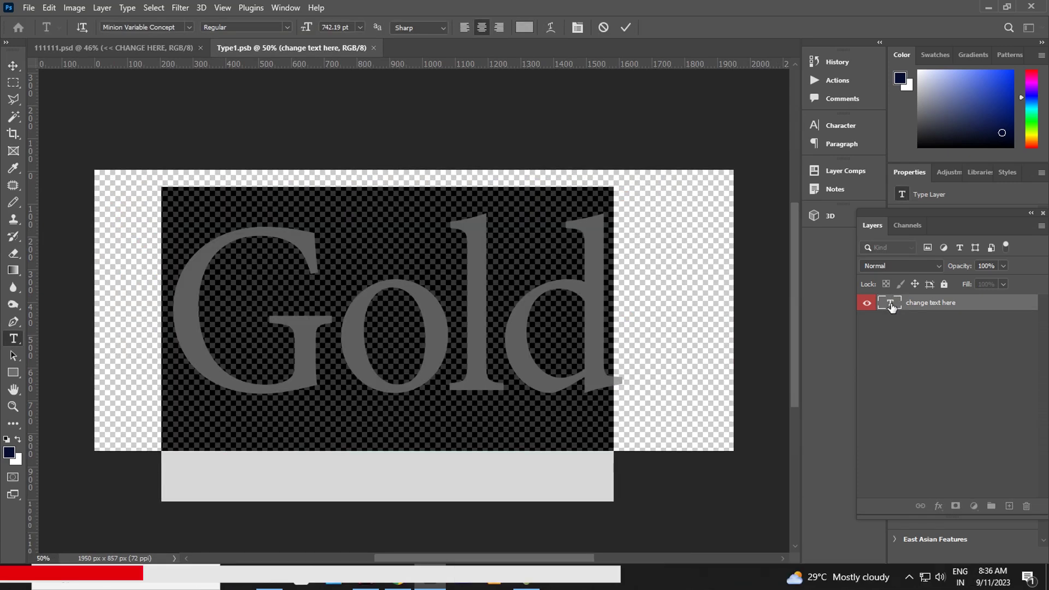
type("GOLD")
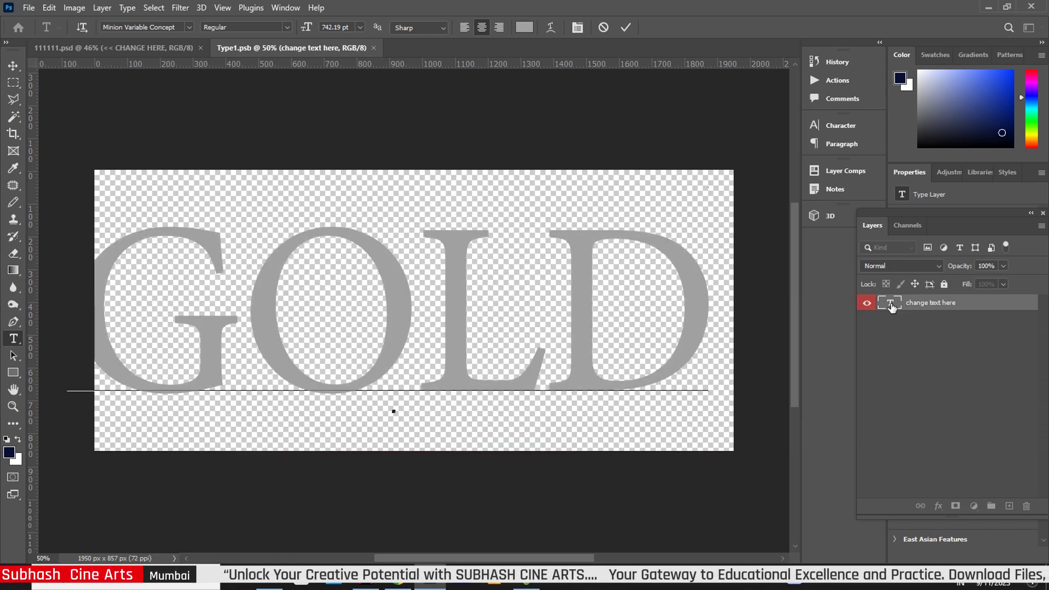
key("BackSpace")
key("BackSpace")
key("BackSpace")
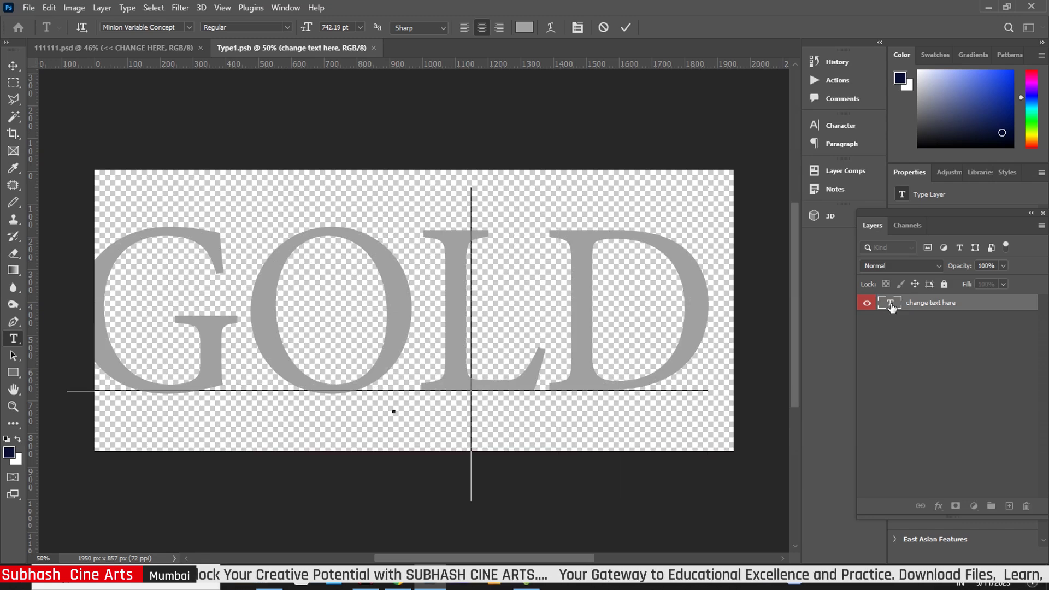
type("old")
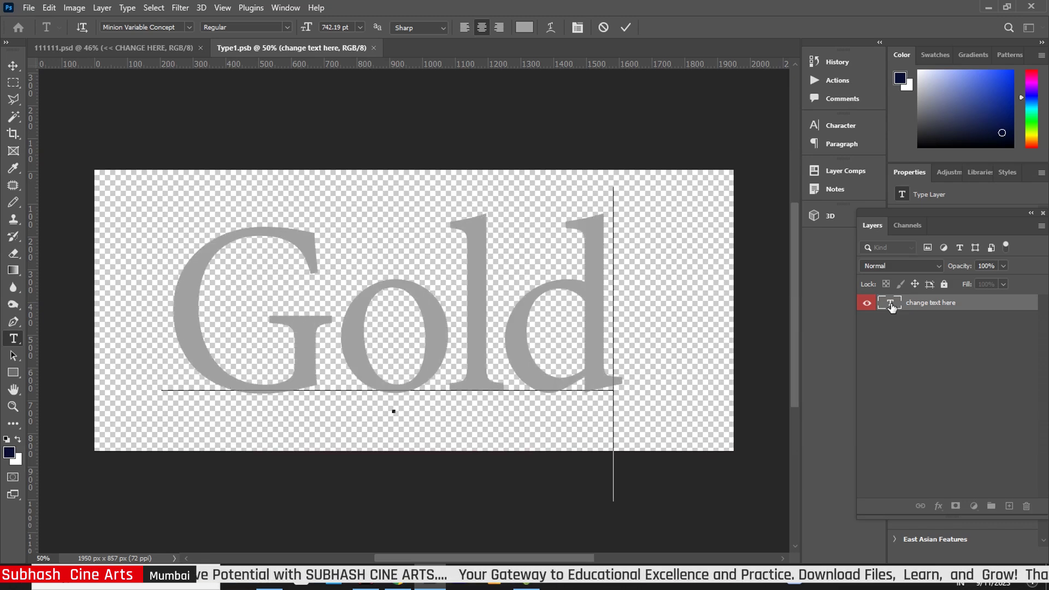
left_click(13, 65)
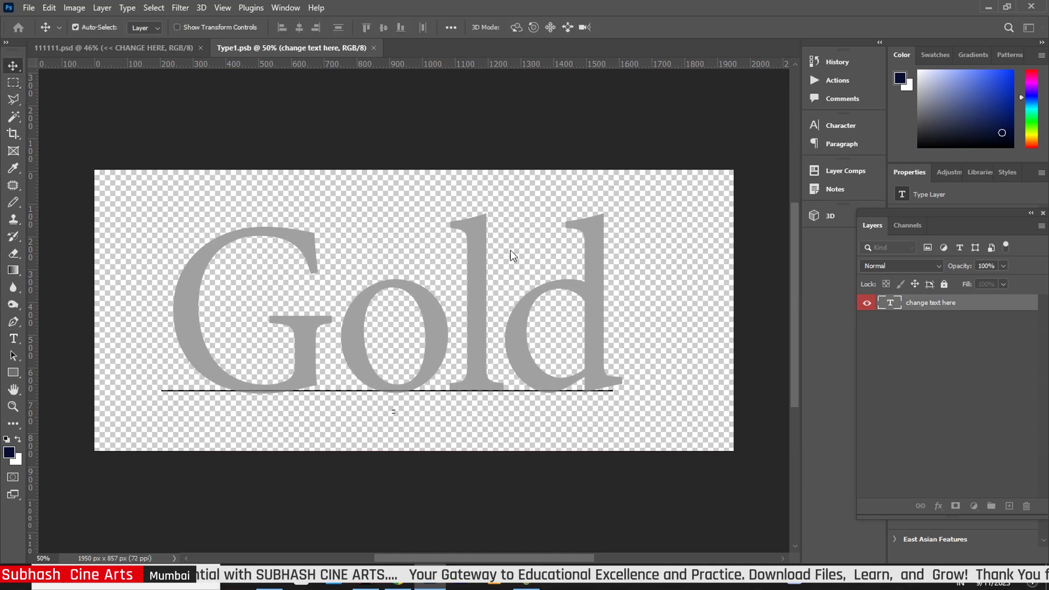
- Preview other fonts such as Buckerley and Tangerine on the Gold text, keeping Minion Variable Concept
left_click(12, 339)
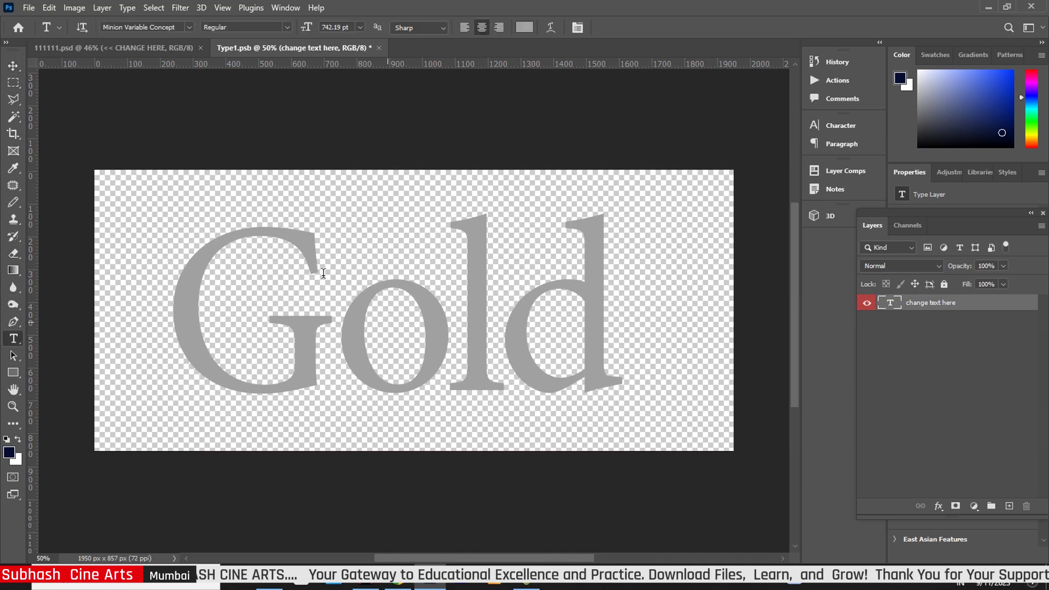
left_click(190, 28)
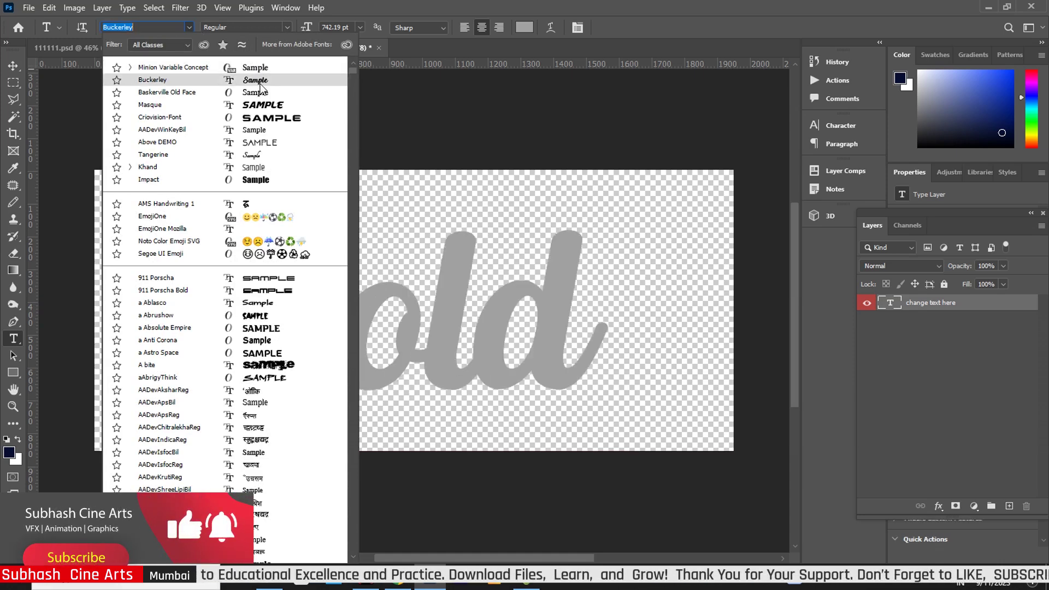
key("Down")
key("Down")
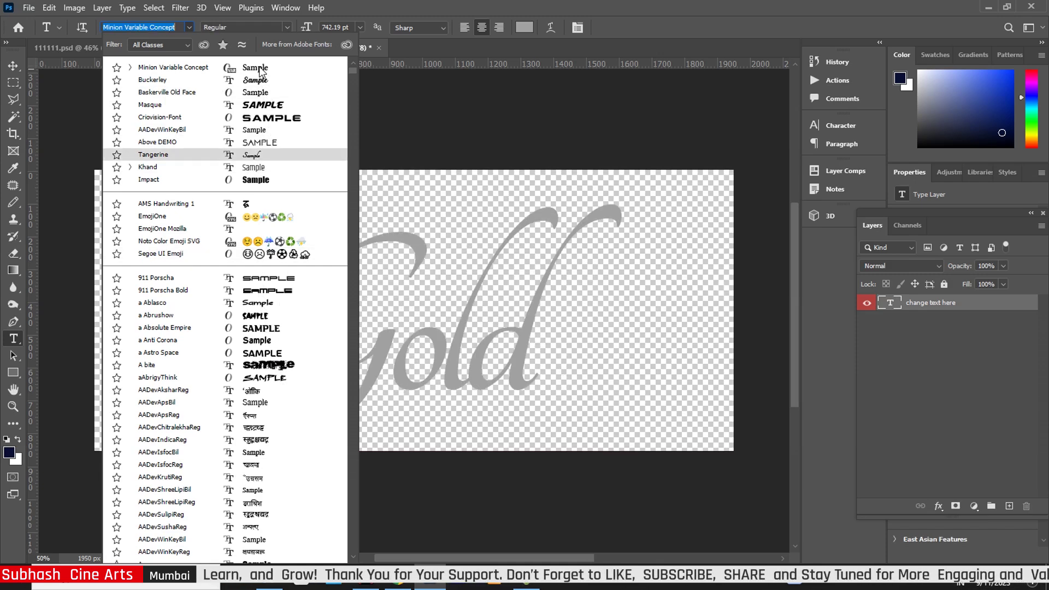
key("Return")
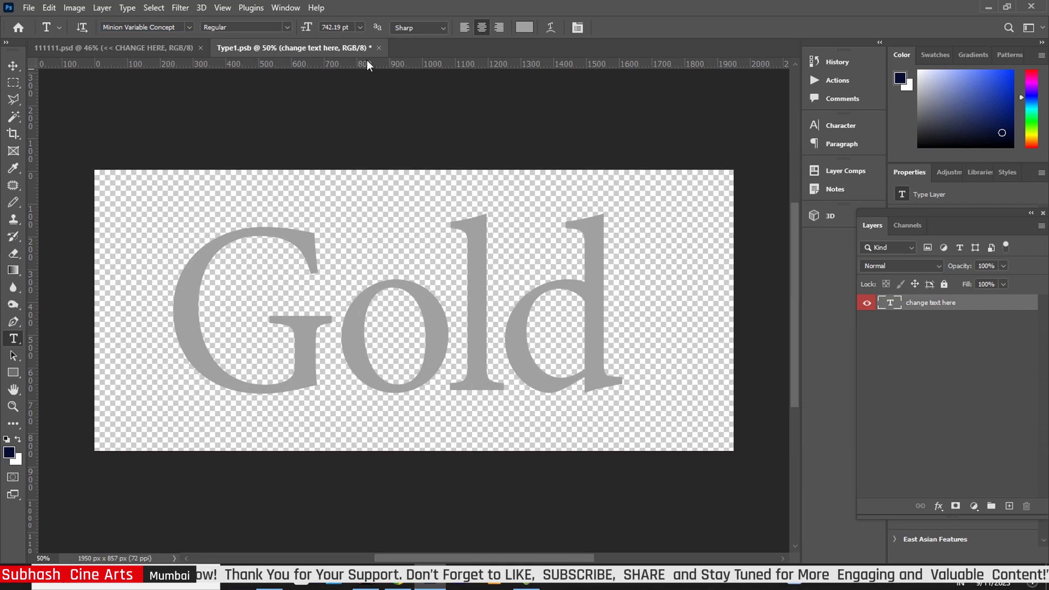
- Close the Type1.psb smart object document and save its changes
left_click(14, 67)
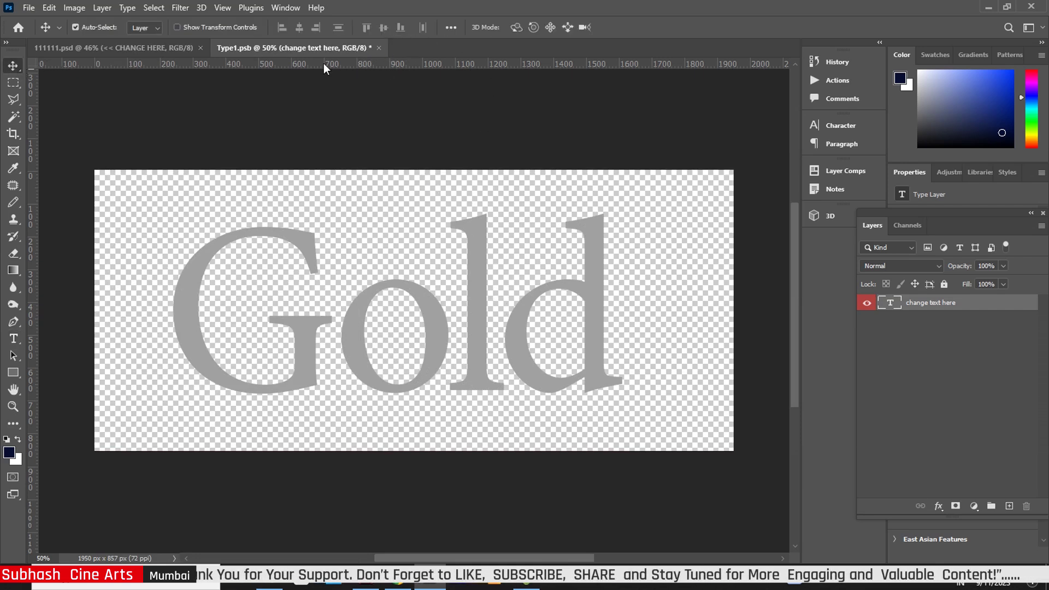
left_click(378, 48)
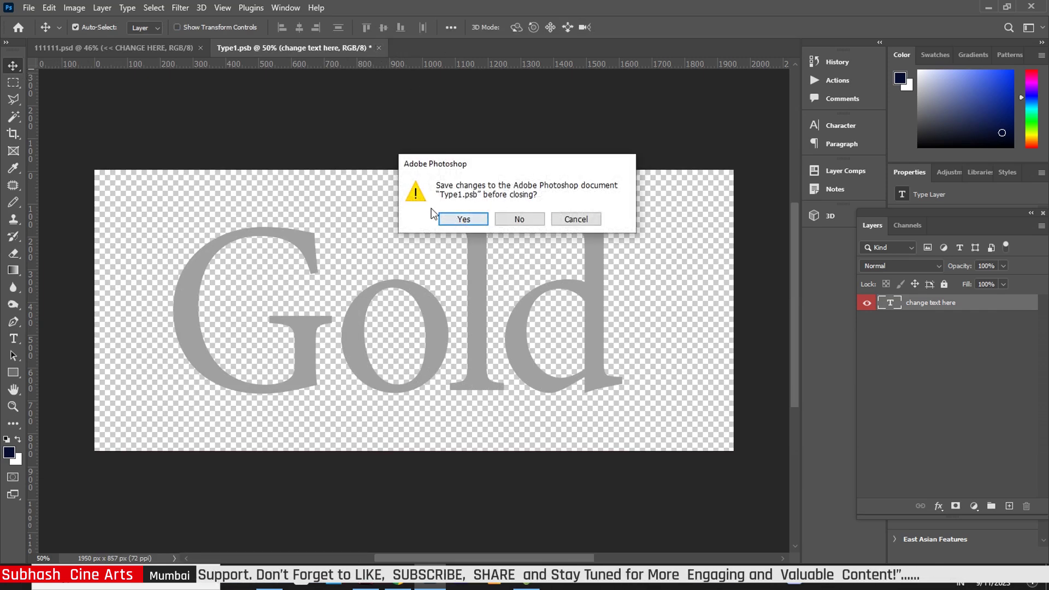
left_click(464, 219)
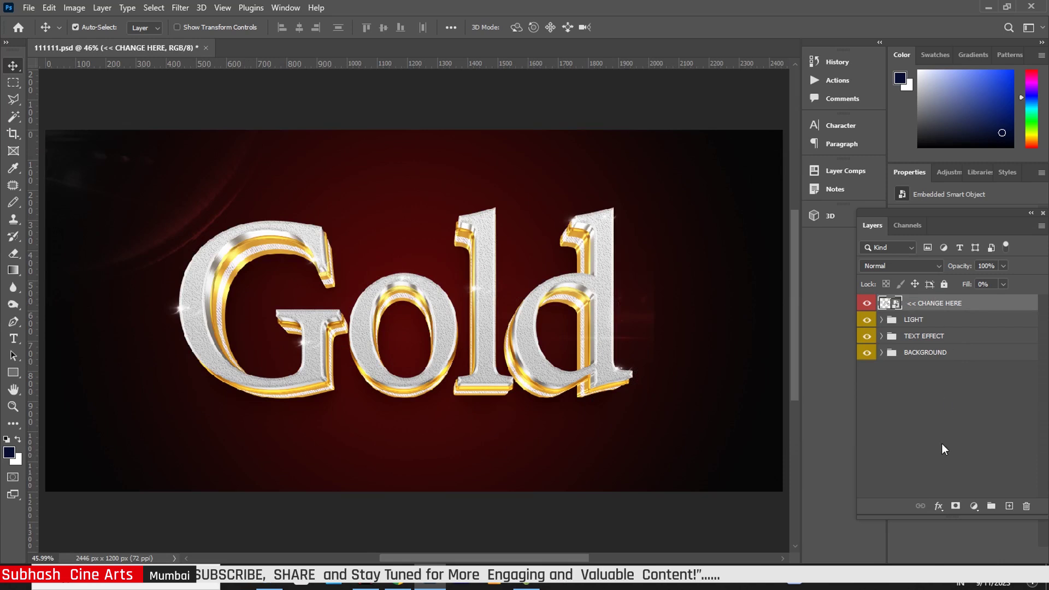
- Set the Bevel & Emboss size of the White 1 layer in the TEXT EFFECT group's 3D 1 subgroup to 8 px
left_click(865, 321)
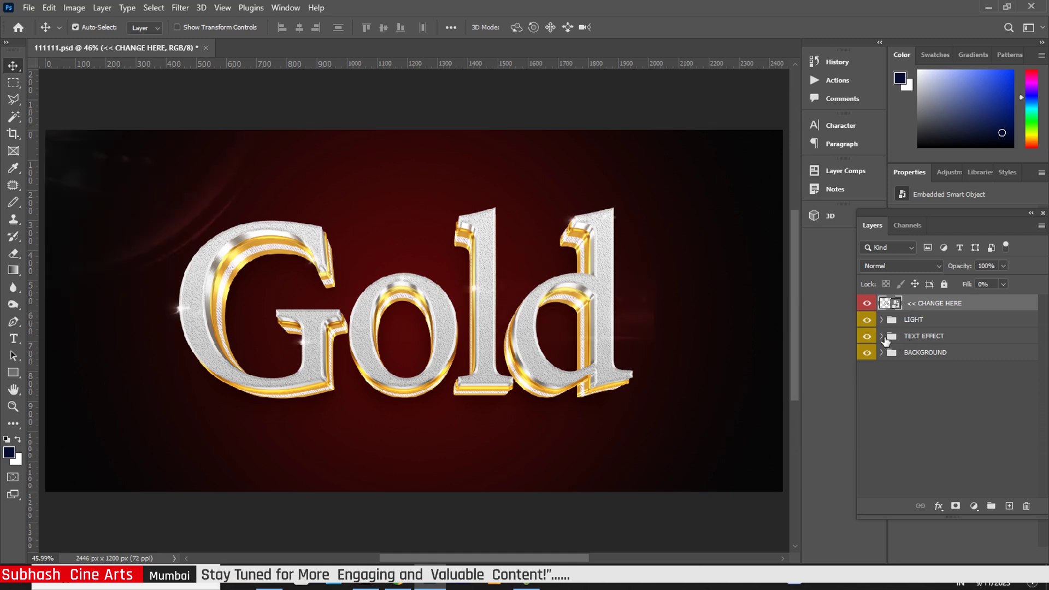
left_click(881, 337)
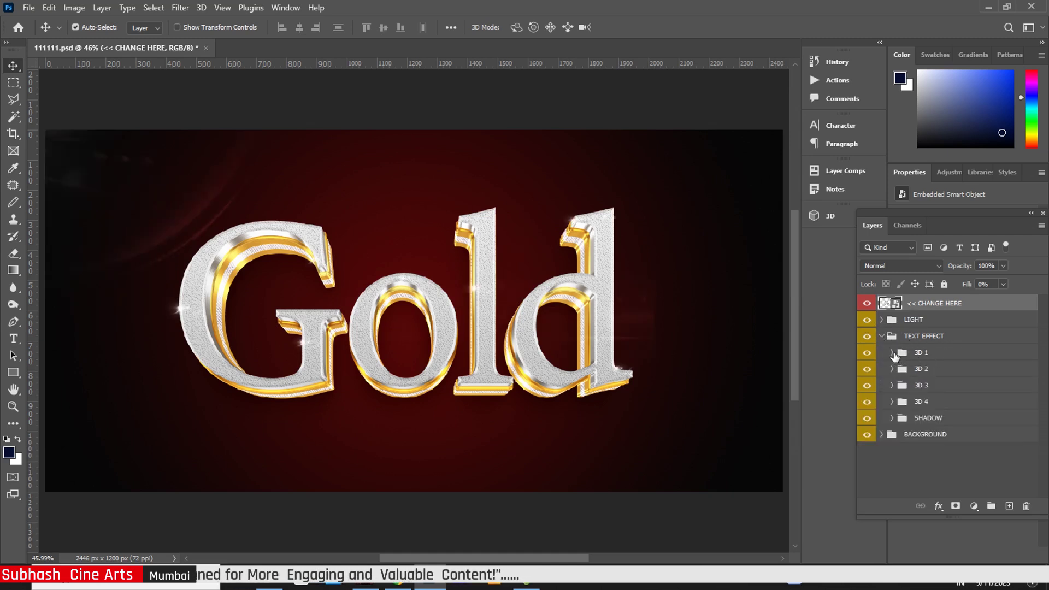
left_click(893, 353)
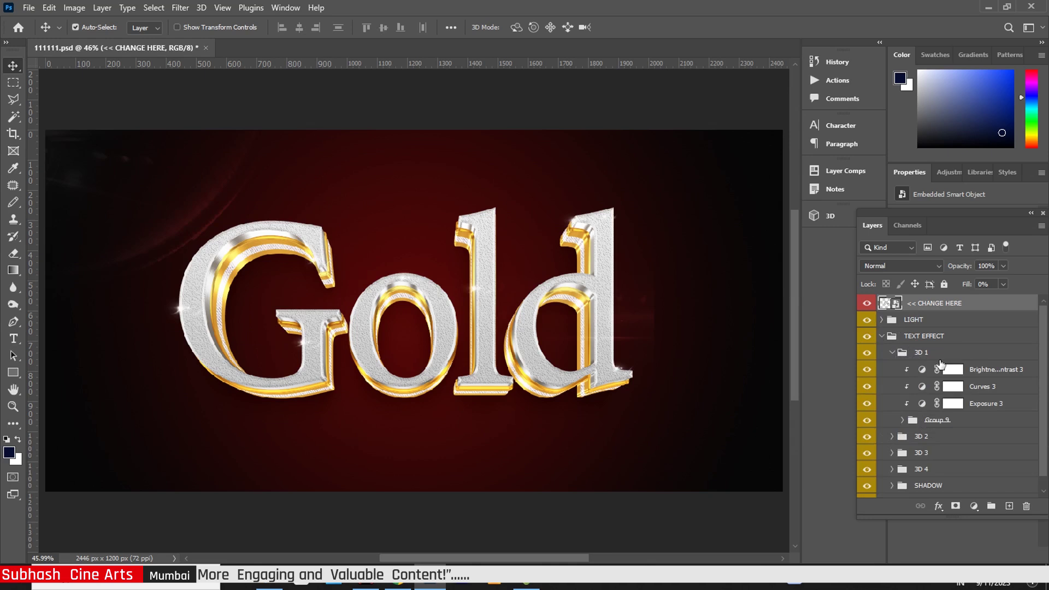
left_click(902, 421)
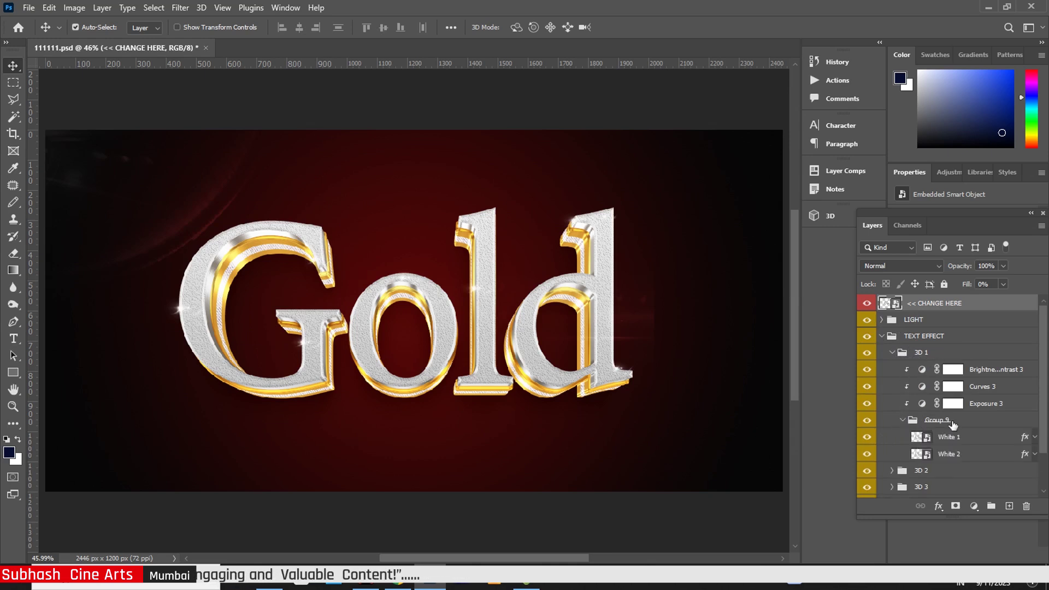
left_click(1025, 441)
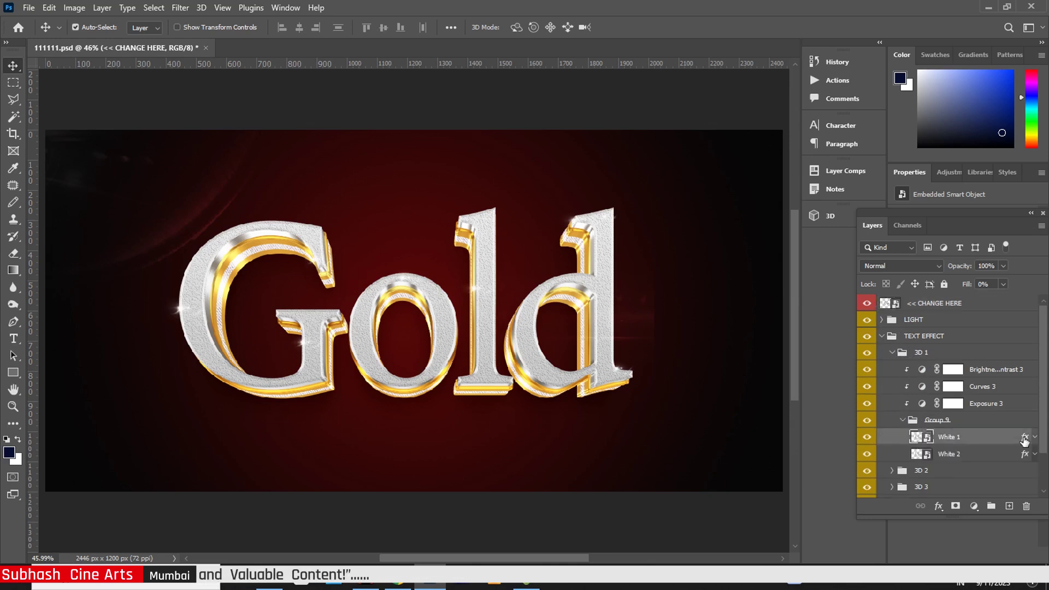
key("h")
double_click(1025, 441)
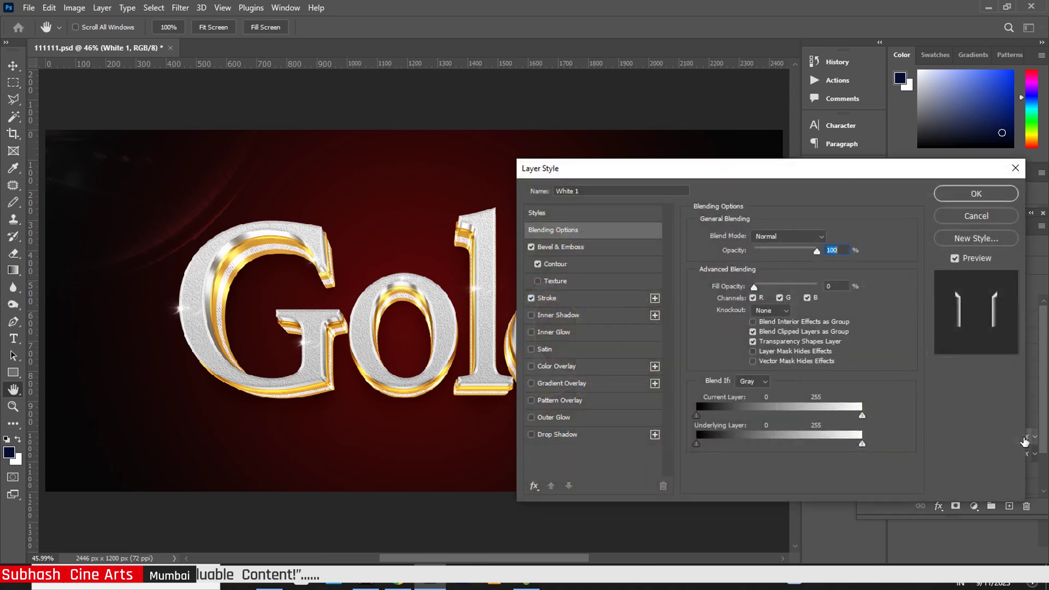
left_click(582, 249)
mouse_move(755, 292)
left_mouse_down()
mouse_move(765, 295)
mouse_move(755, 297)
left_mouse_up()
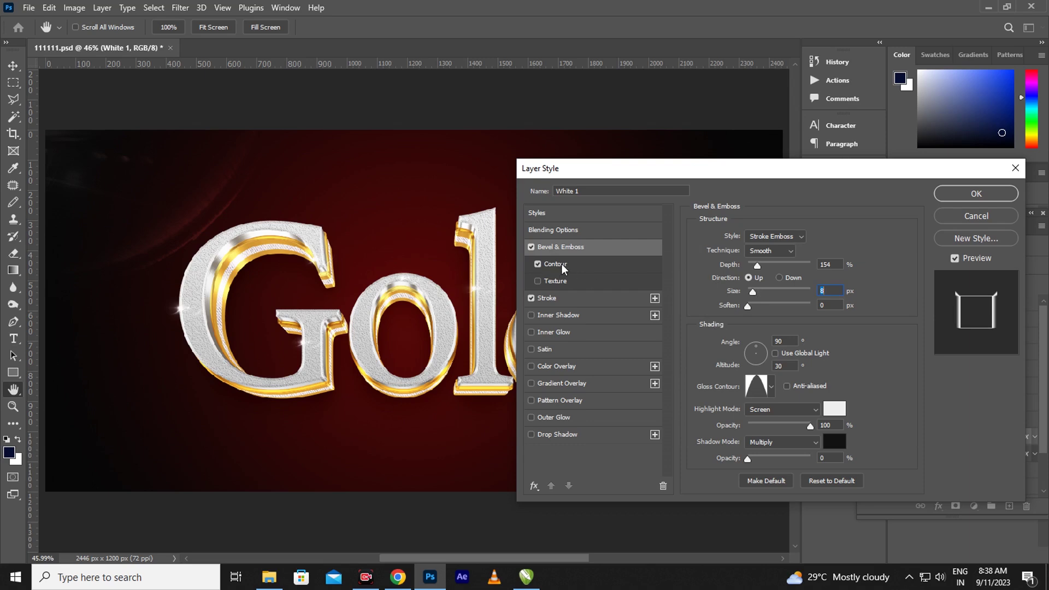
left_click(978, 193)
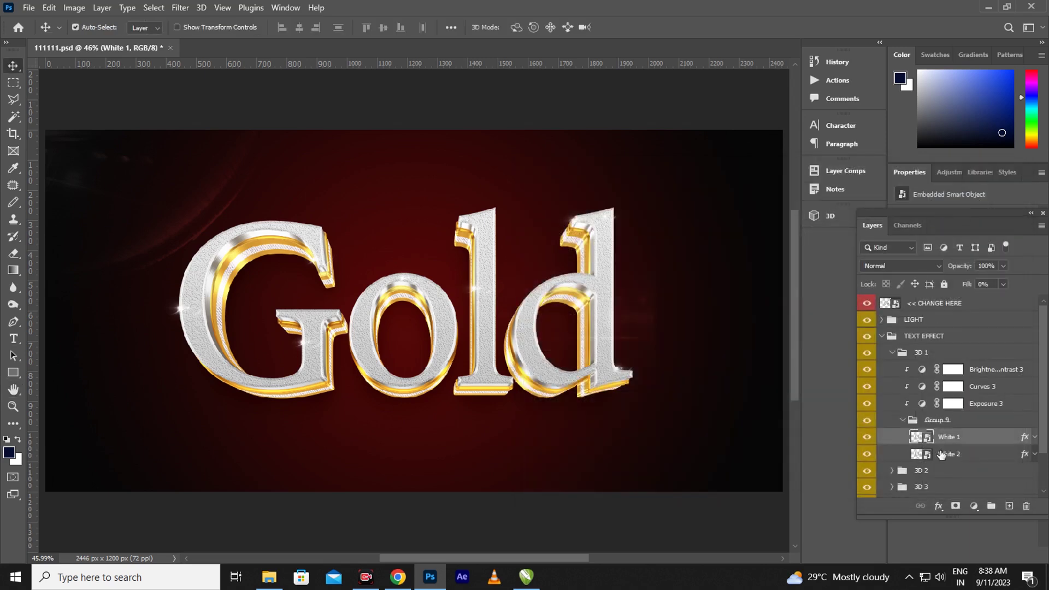
- Set the Bevel & Emboss size of the White 2 layer in the 3D 1 group to 13 px
left_click(1025, 457)
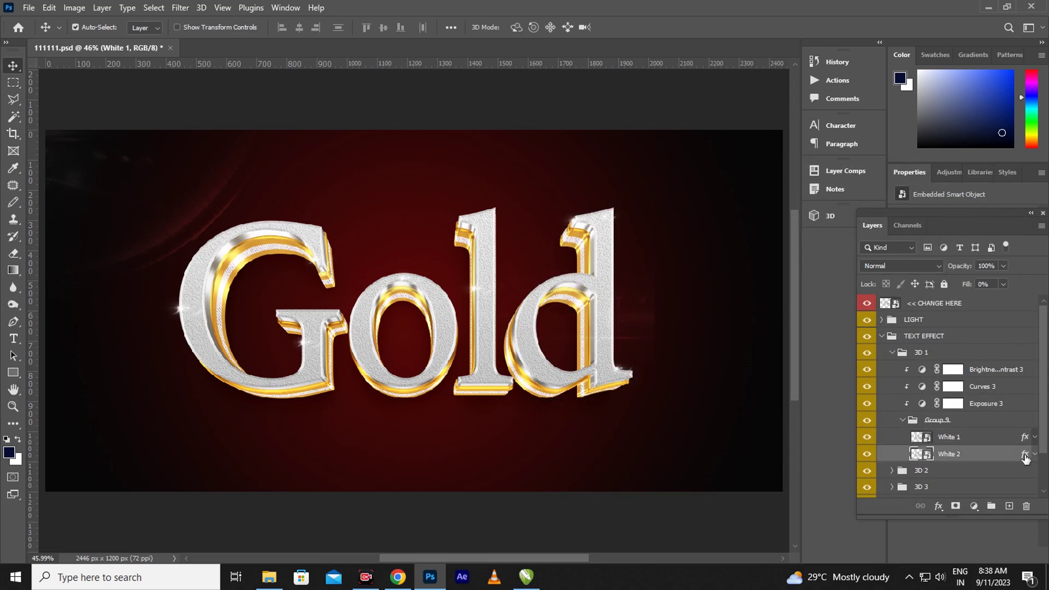
key("h")
double_click(1025, 457)
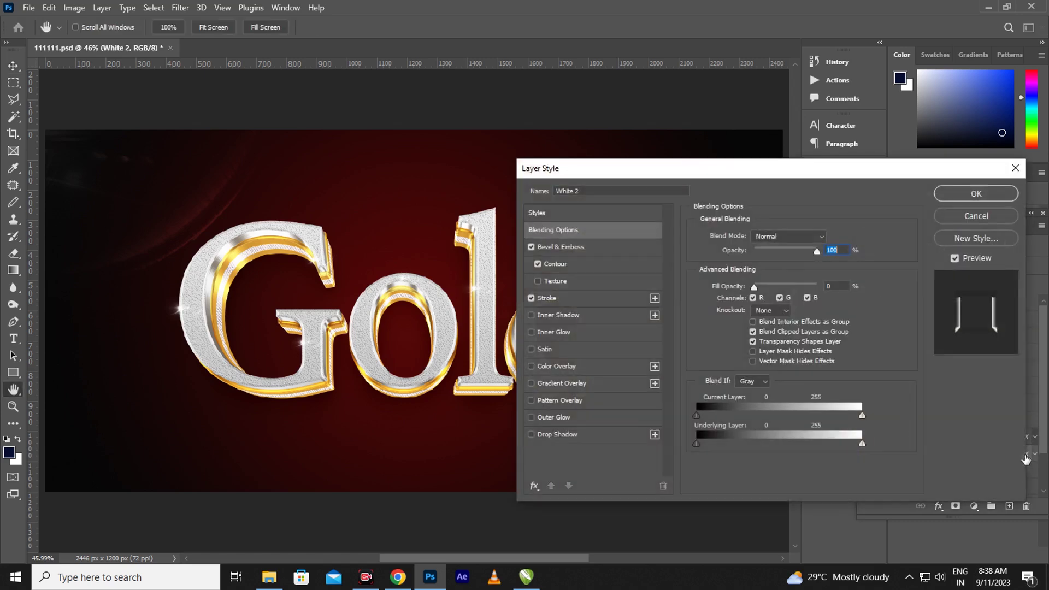
left_click(575, 248)
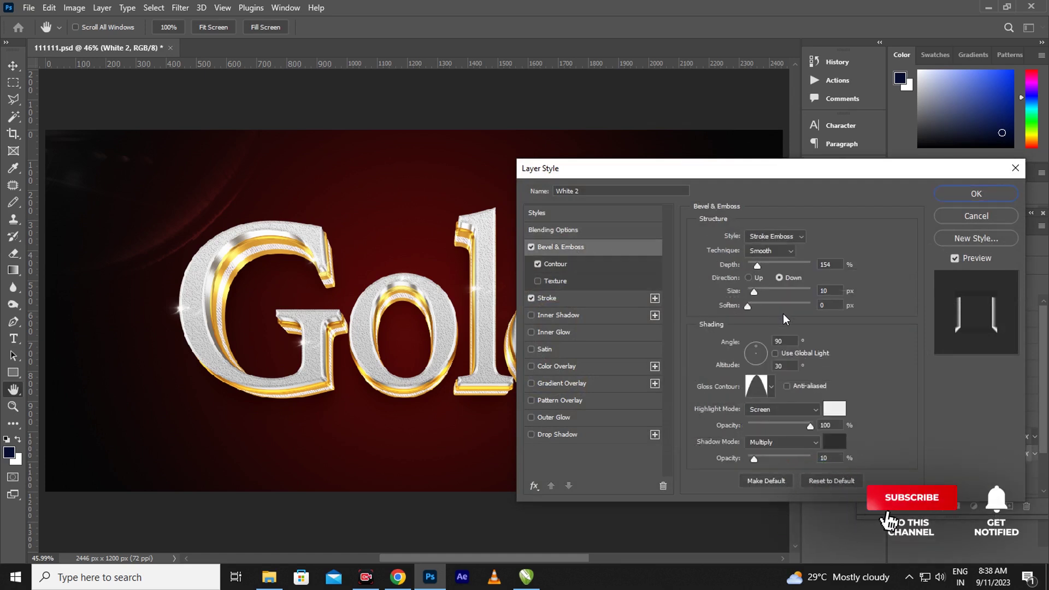
left_click_drag(753, 291, 756, 294)
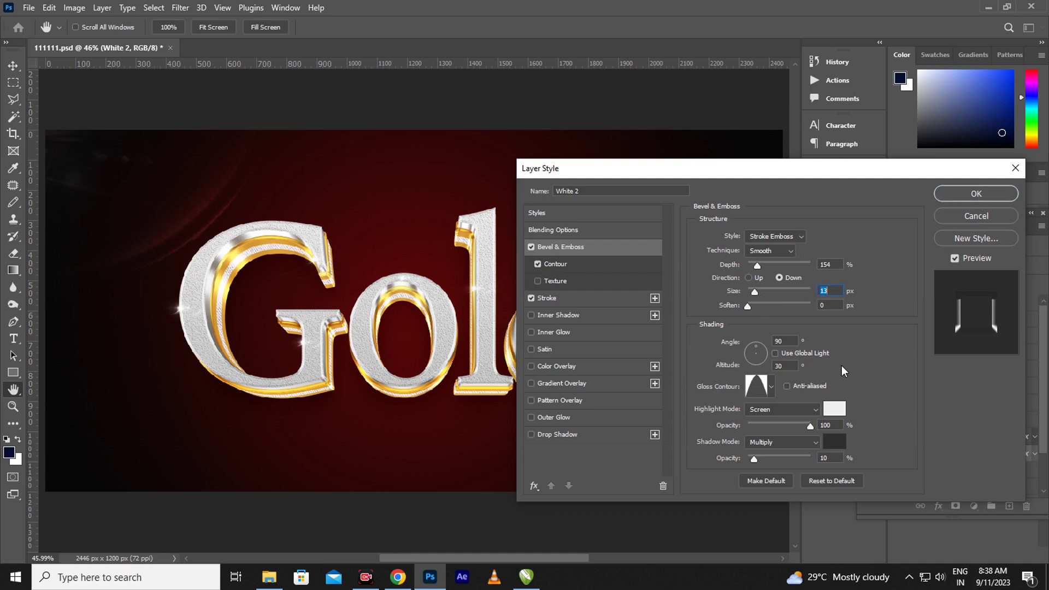
left_click(814, 424)
- Go through the White 2 layer's Stroke opacity and gradient scale, leaving opacity at 0%, and apply the layer style
left_click(576, 298)
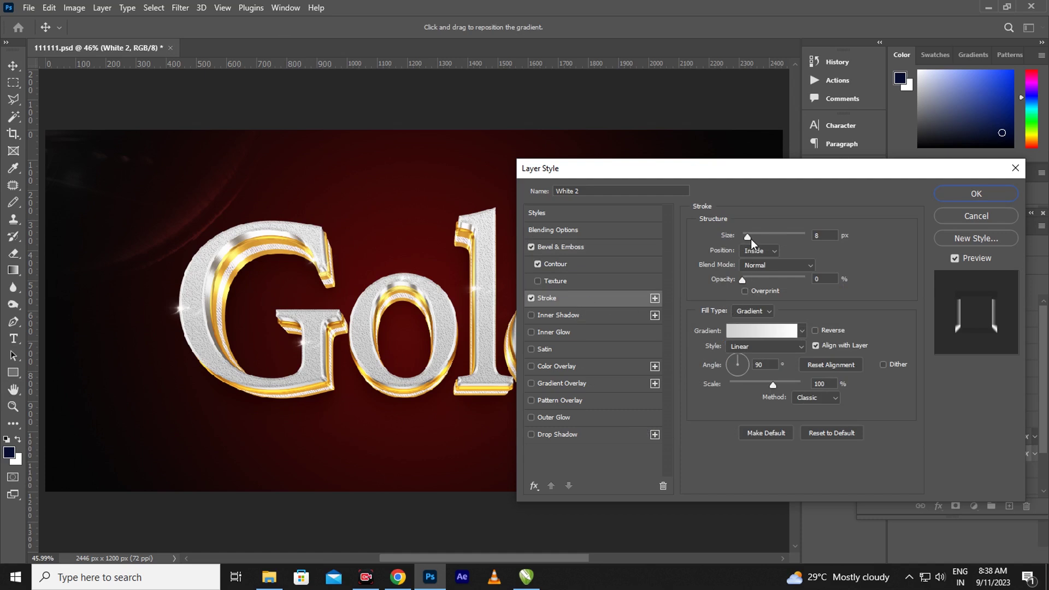
mouse_move(743, 280)
left_mouse_down()
mouse_move(753, 281)
mouse_move(743, 281)
left_mouse_up()
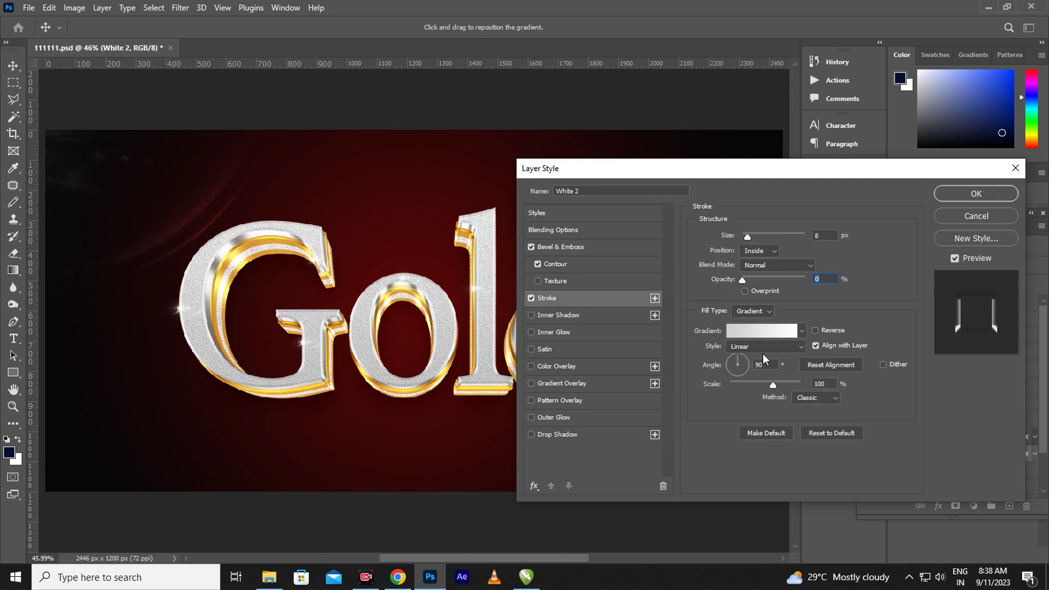
left_click(776, 386)
left_click(978, 195)
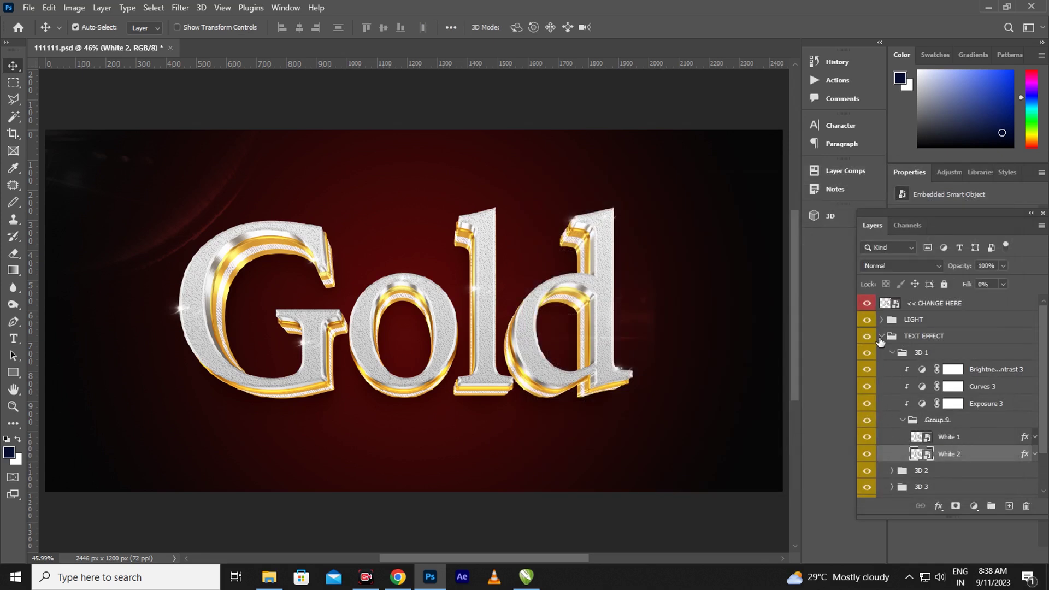
- Set the Pattern Overlay of the White 3 layer in the 3D 2 group to 40% opacity and 99% scale
left_click(892, 352)
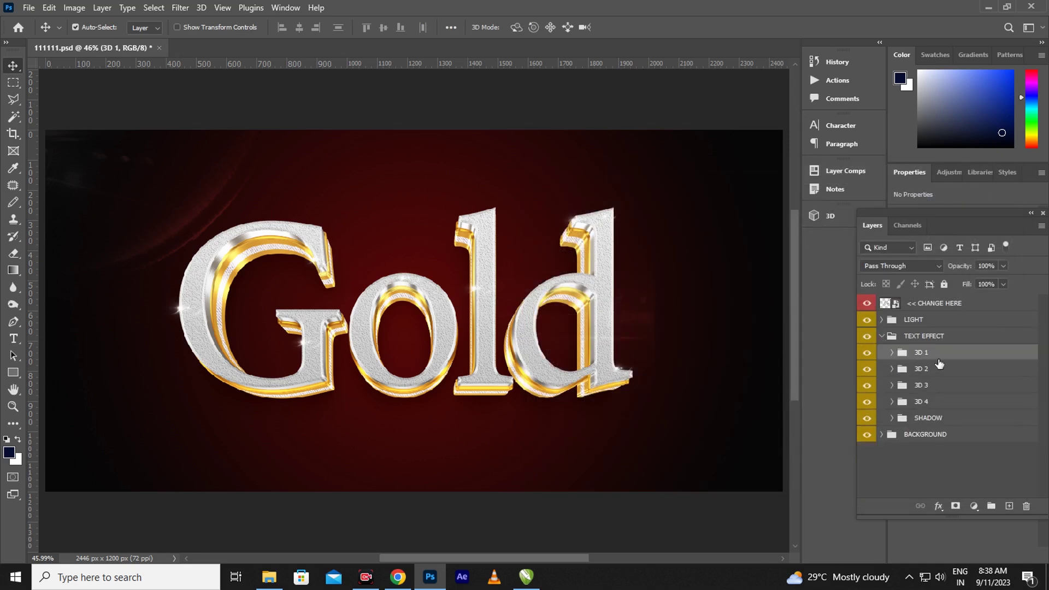
left_click(892, 372)
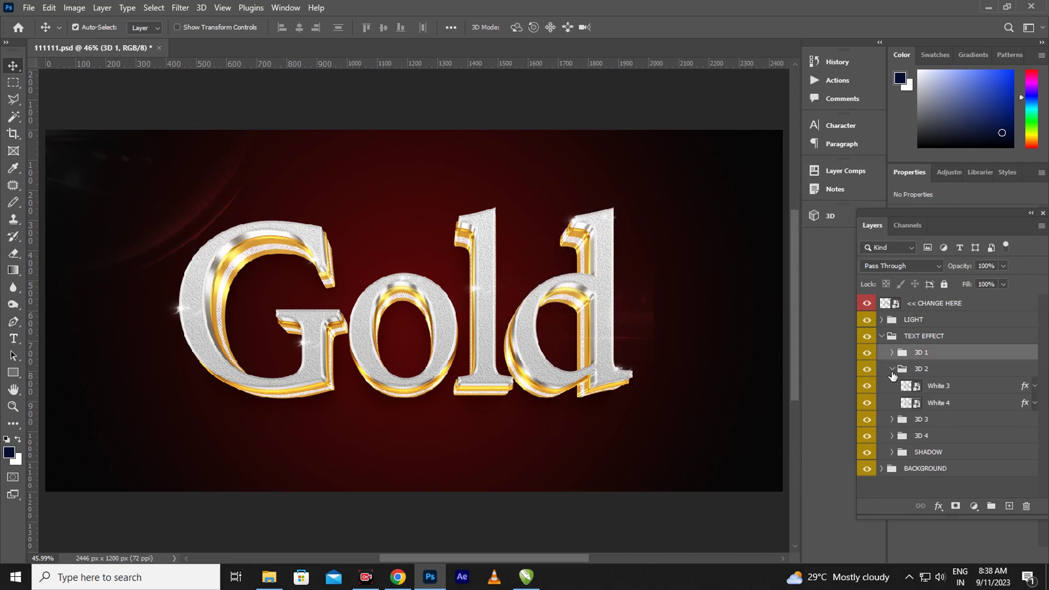
left_click(1025, 388)
key("h")
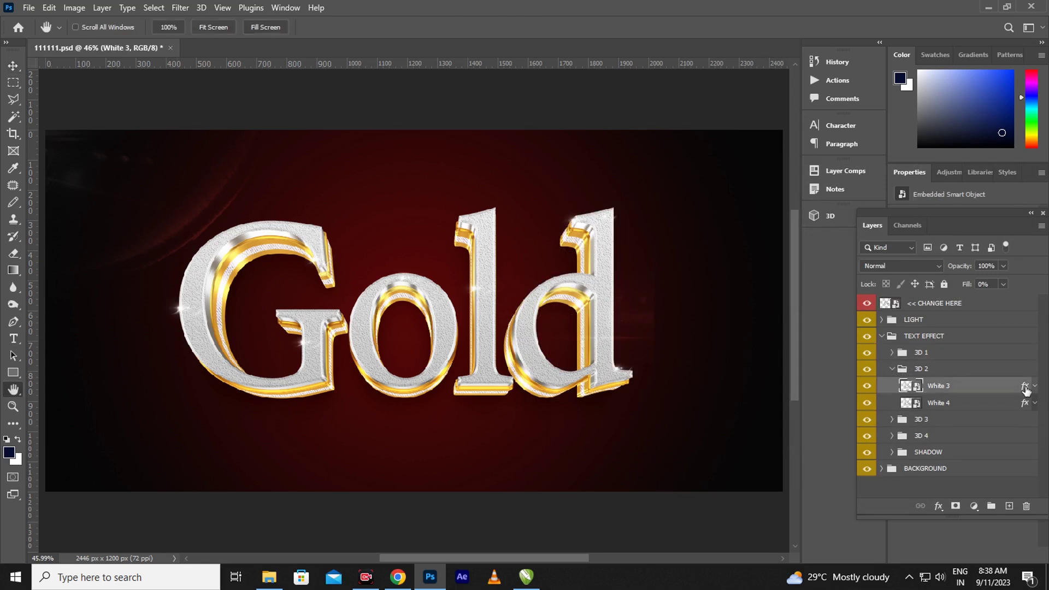
double_click(1026, 389)
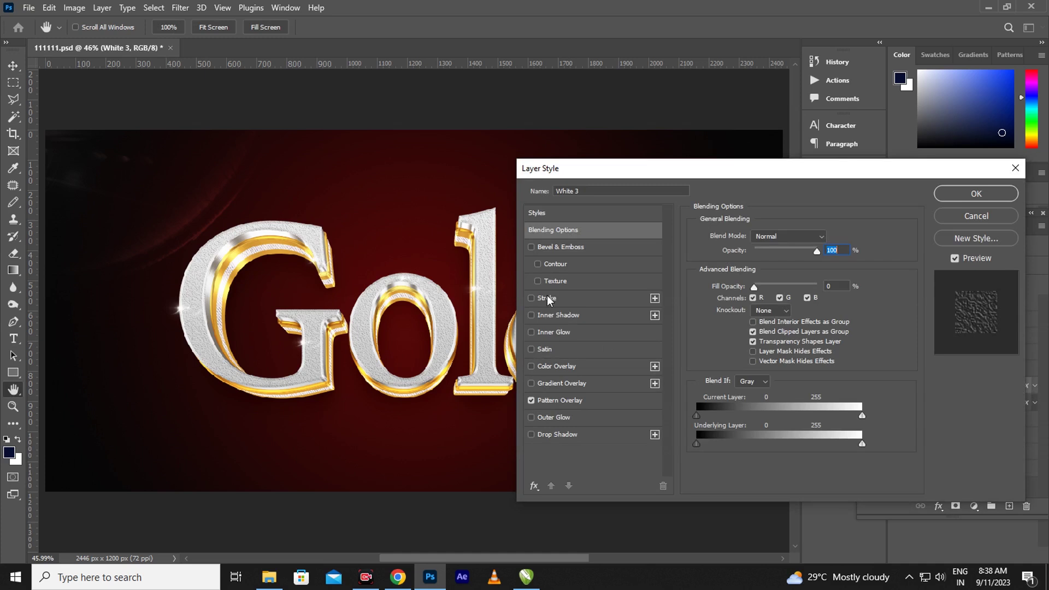
left_click(580, 401)
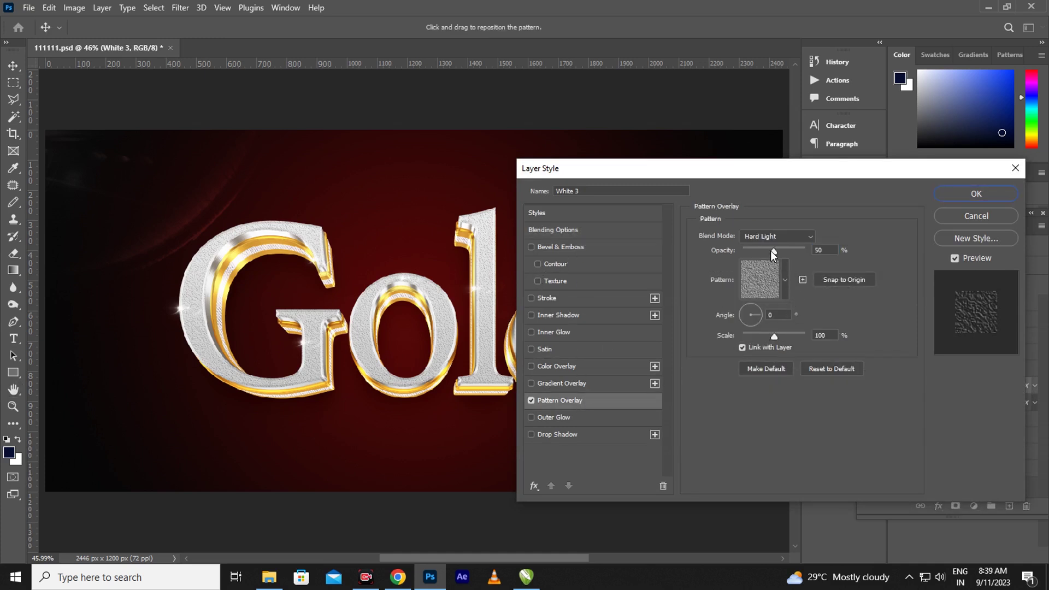
mouse_move(774, 256)
left_mouse_down()
mouse_move(792, 260)
mouse_move(767, 257)
left_mouse_up()
left_click_drag(776, 337, 769, 334)
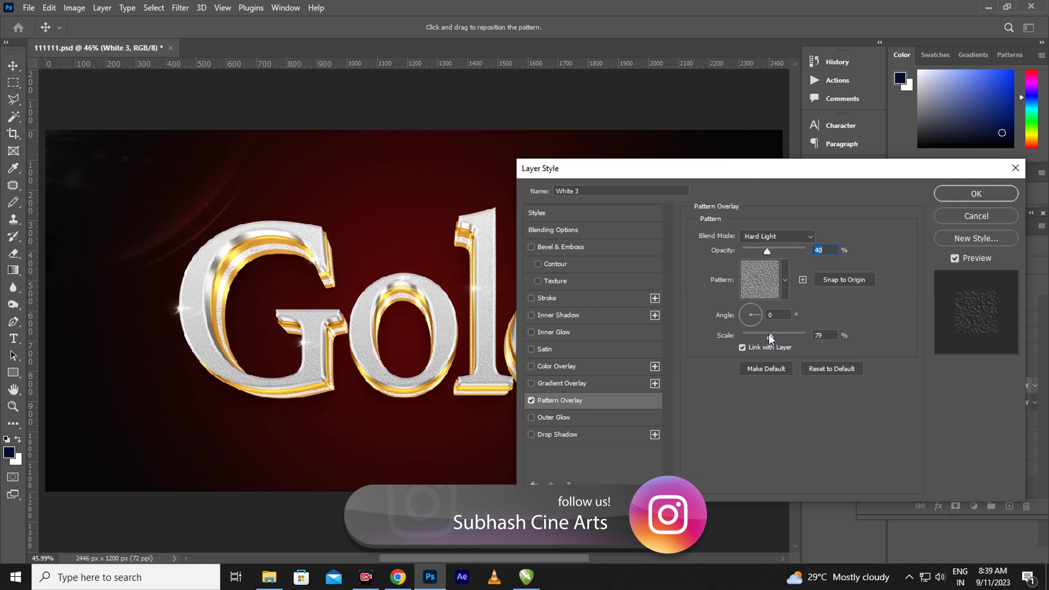
left_click_drag(771, 335, 775, 333)
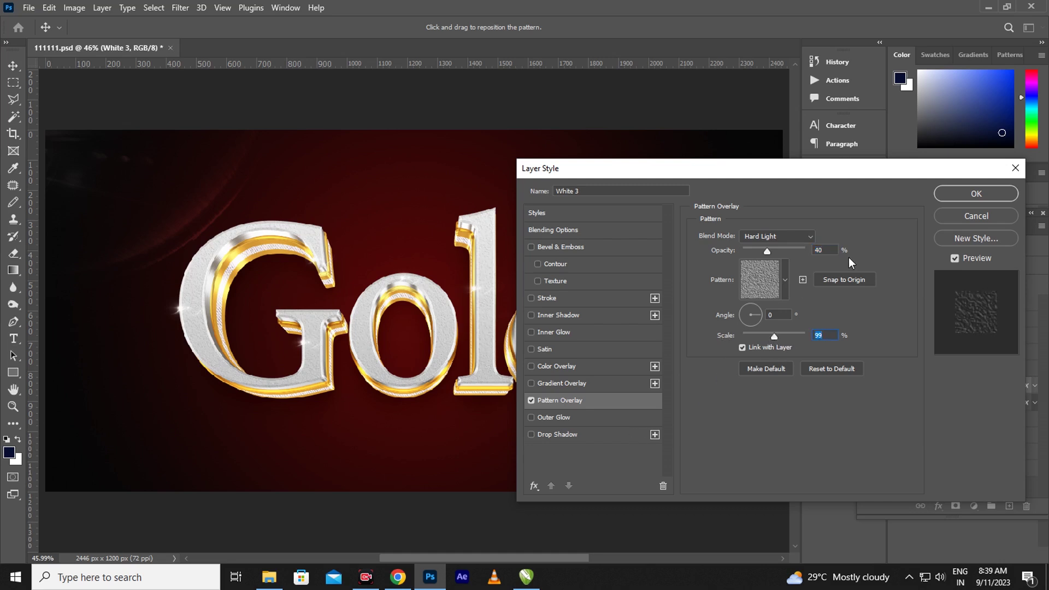
left_click(954, 195)
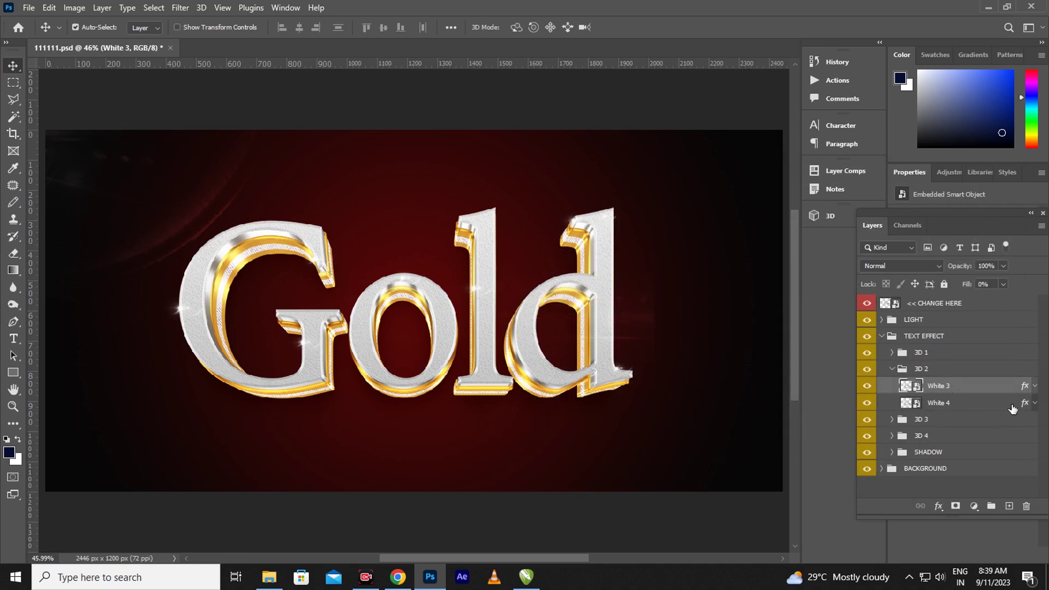
- Set the Gradient Overlay scale of the White 4 layer in the 3D 2 group to 111% and apply the style
left_click(1024, 404)
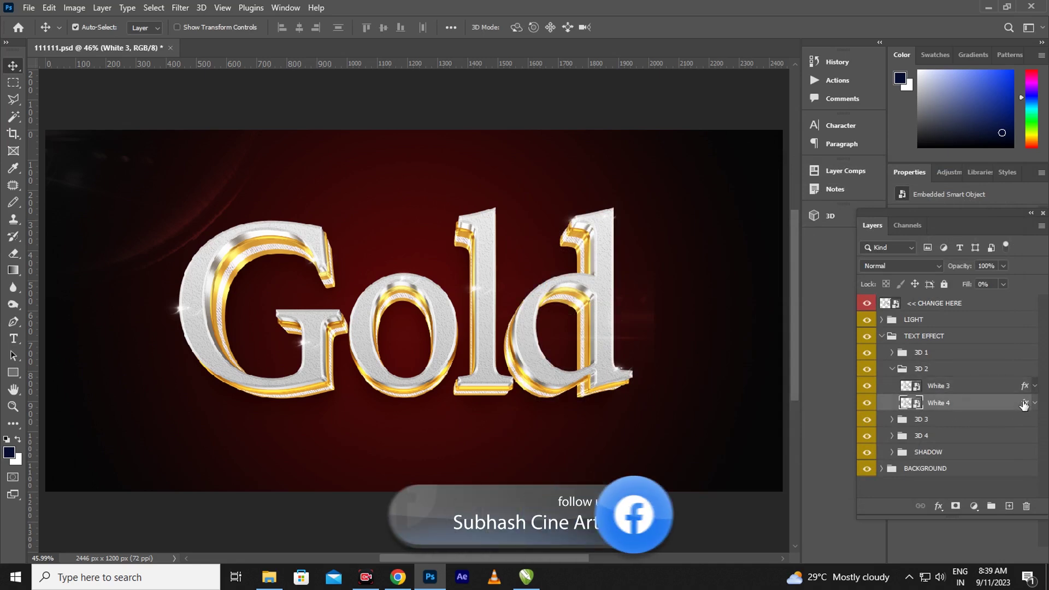
key("h")
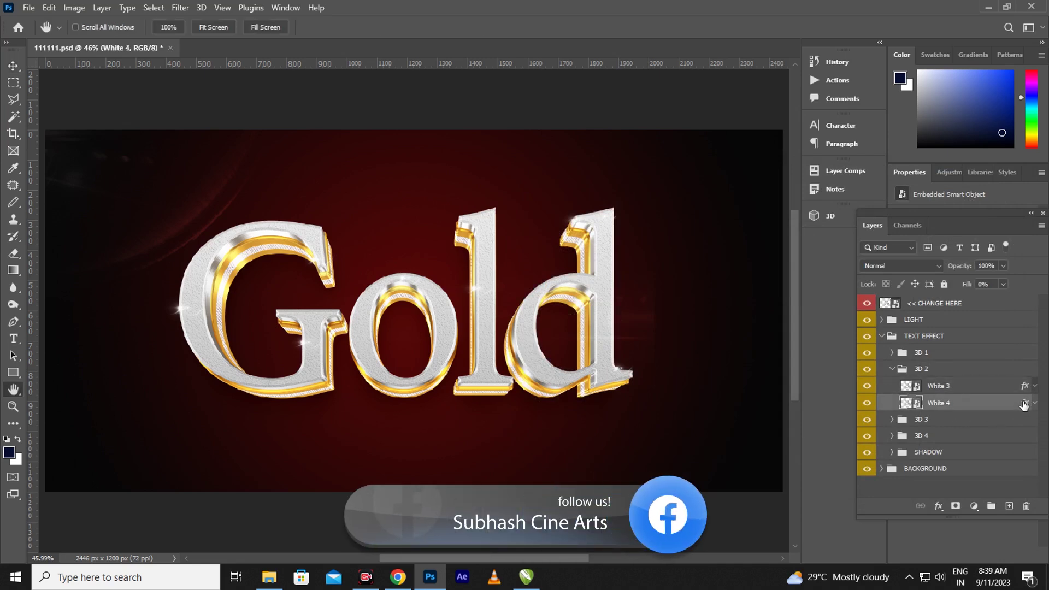
double_click(1024, 404)
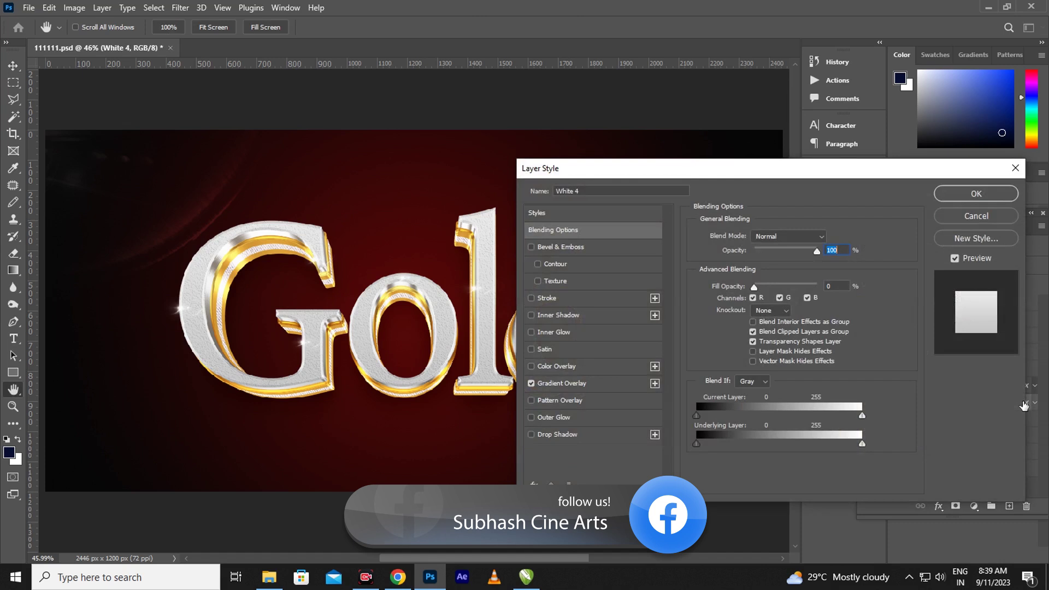
left_click(593, 386)
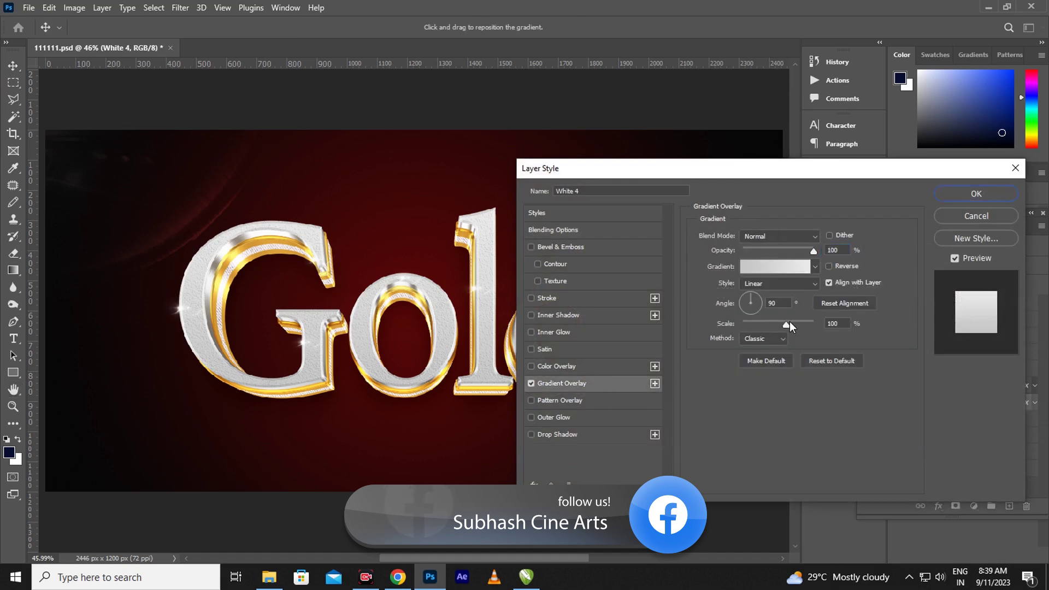
left_click_drag(787, 323, 793, 325)
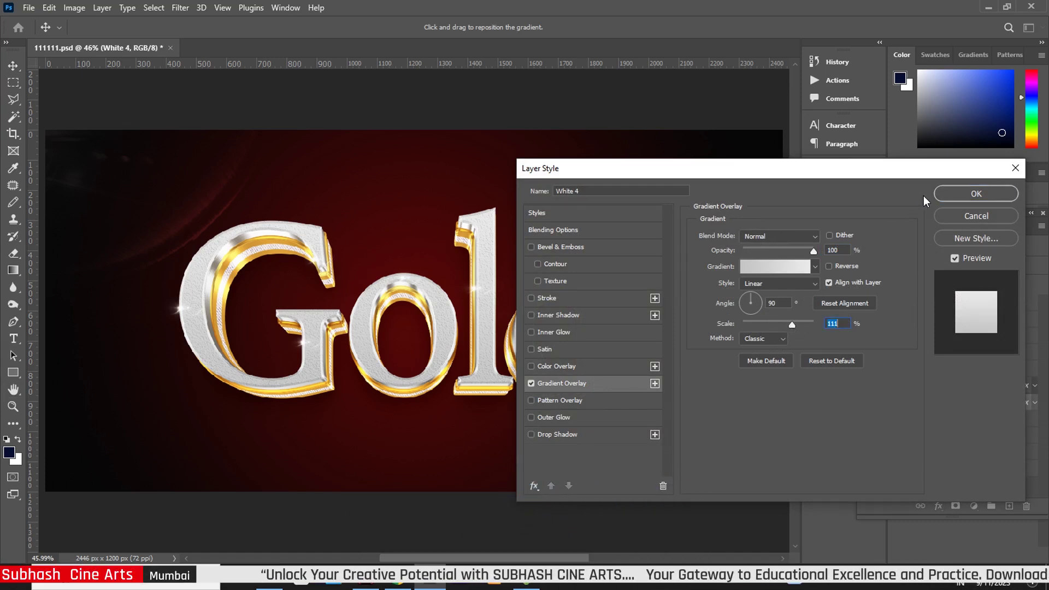
left_click(969, 201)
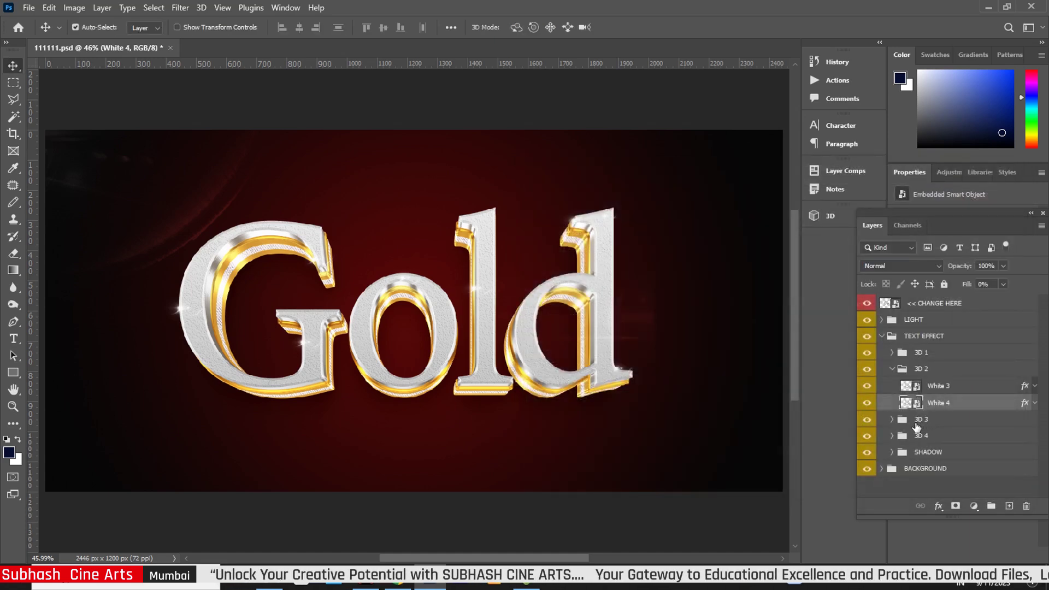
- Set the Bevel & Emboss size of the White 5 layer in the 3D 3 group's Group 6 to 9 px
left_click(894, 370)
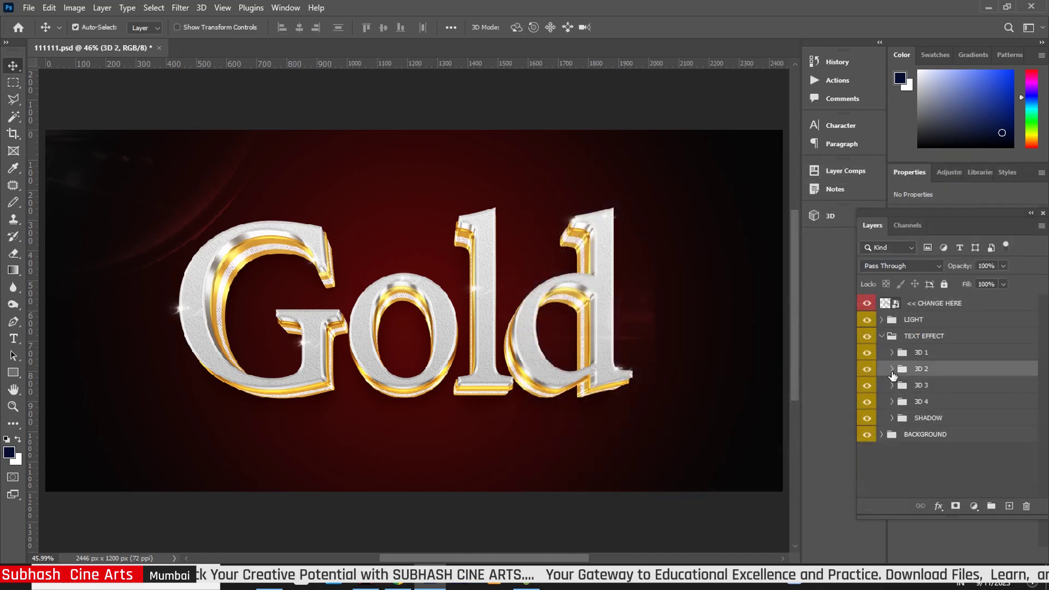
left_click(892, 385)
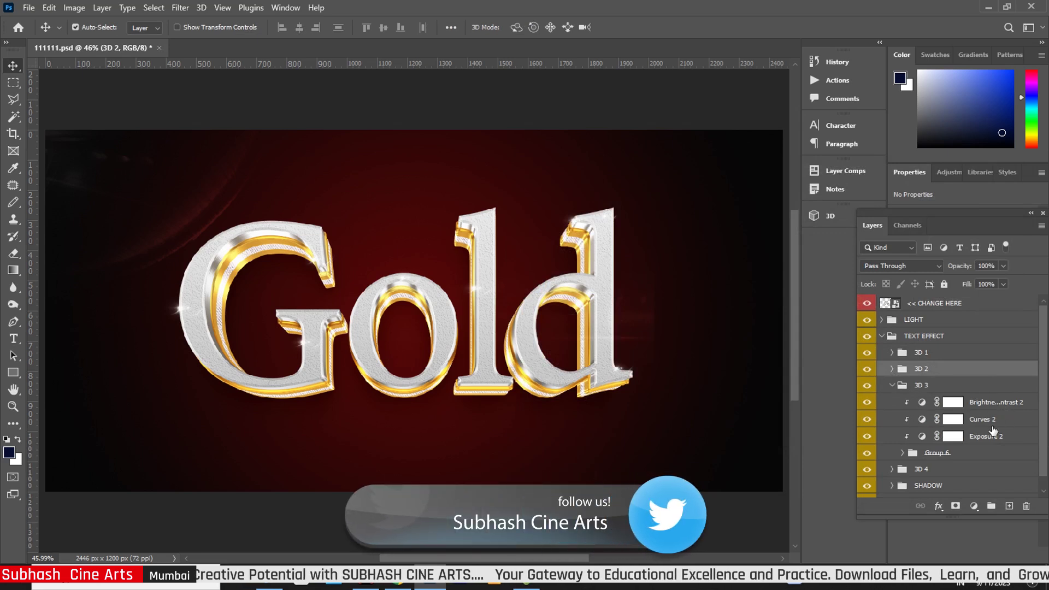
left_click(902, 454)
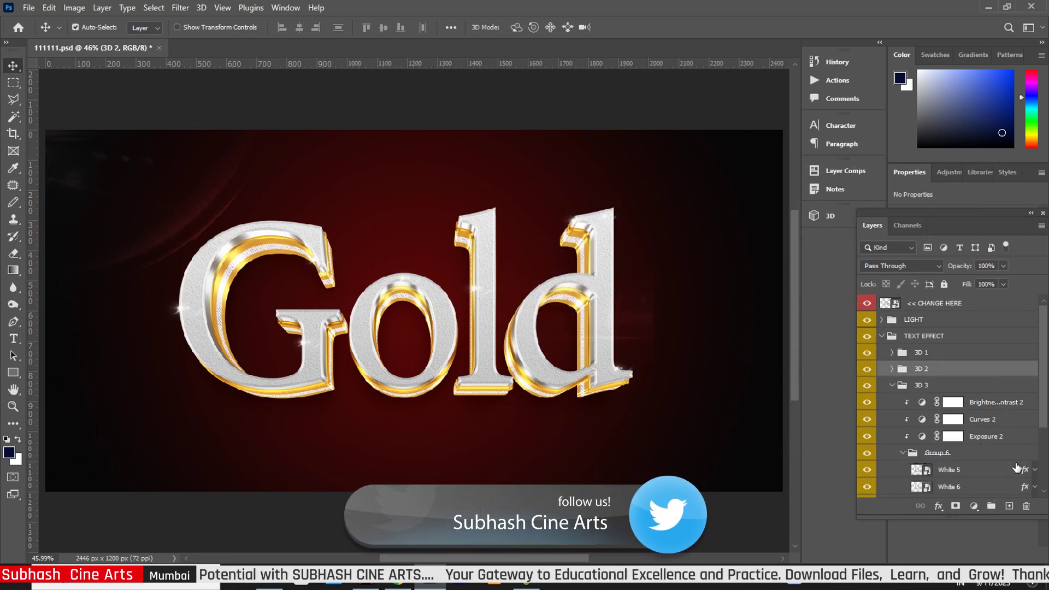
left_click_drag(1043, 417, 1044, 468)
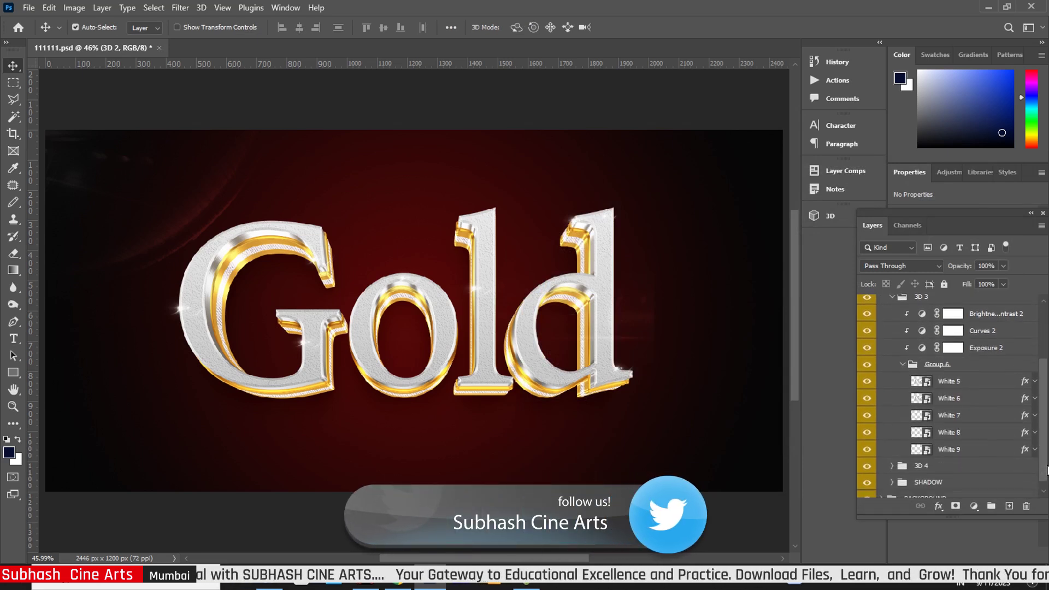
left_click(1026, 385)
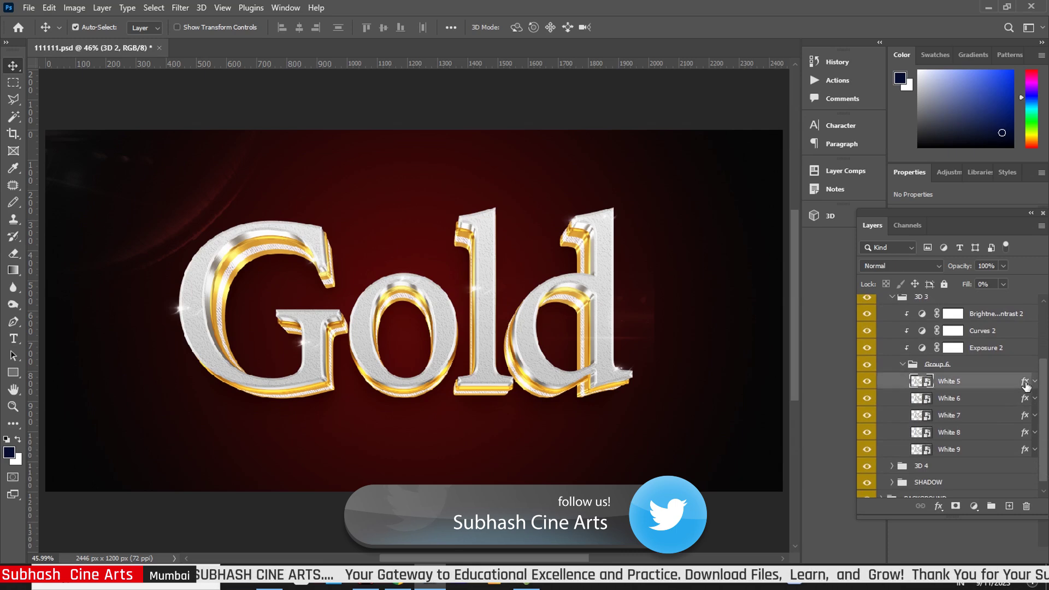
key("h")
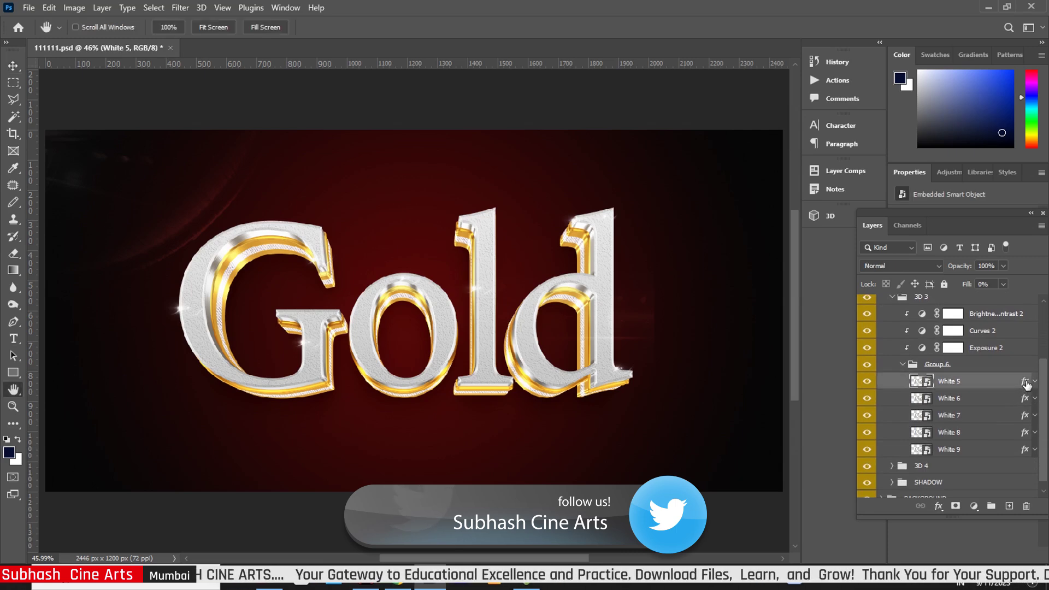
double_click(1026, 385)
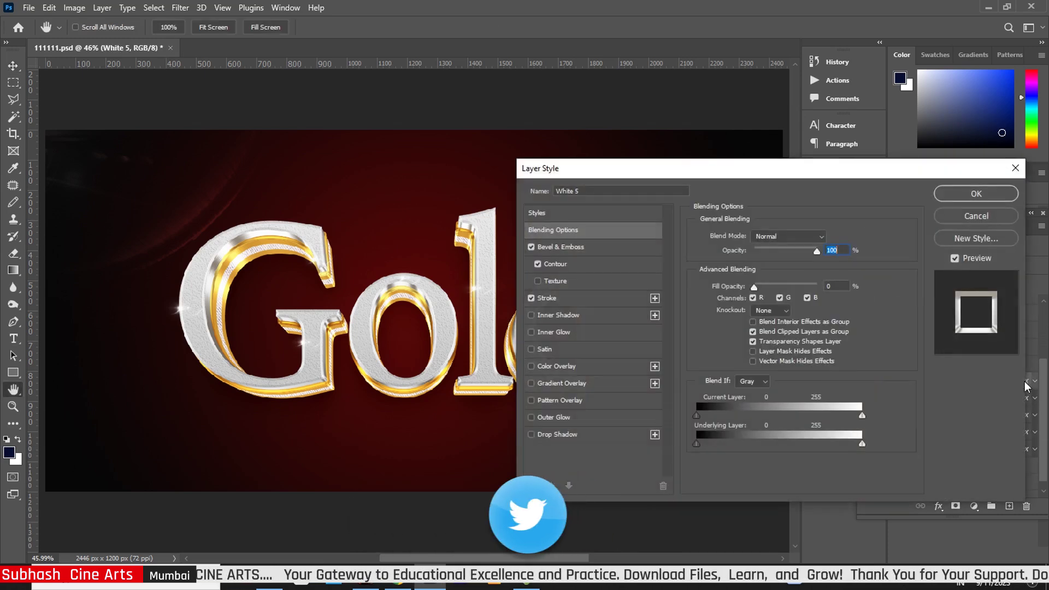
left_click(563, 248)
left_click_drag(755, 293, 758, 294)
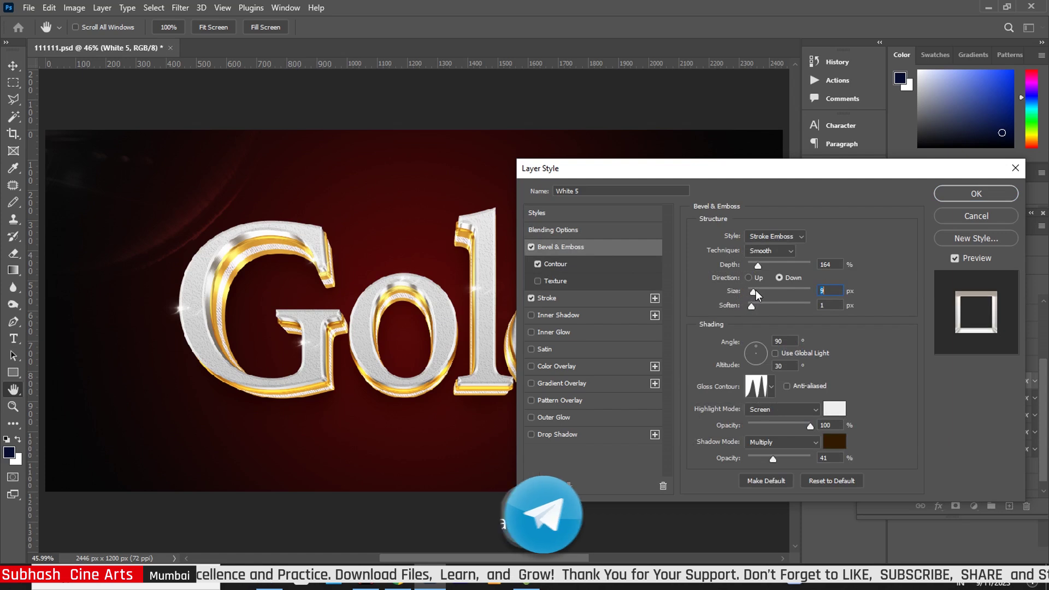
- Set White 5's Stroke gradient scale to 105% and its Bevel & Emboss size to 13 px, applying the layer style
left_click(576, 304)
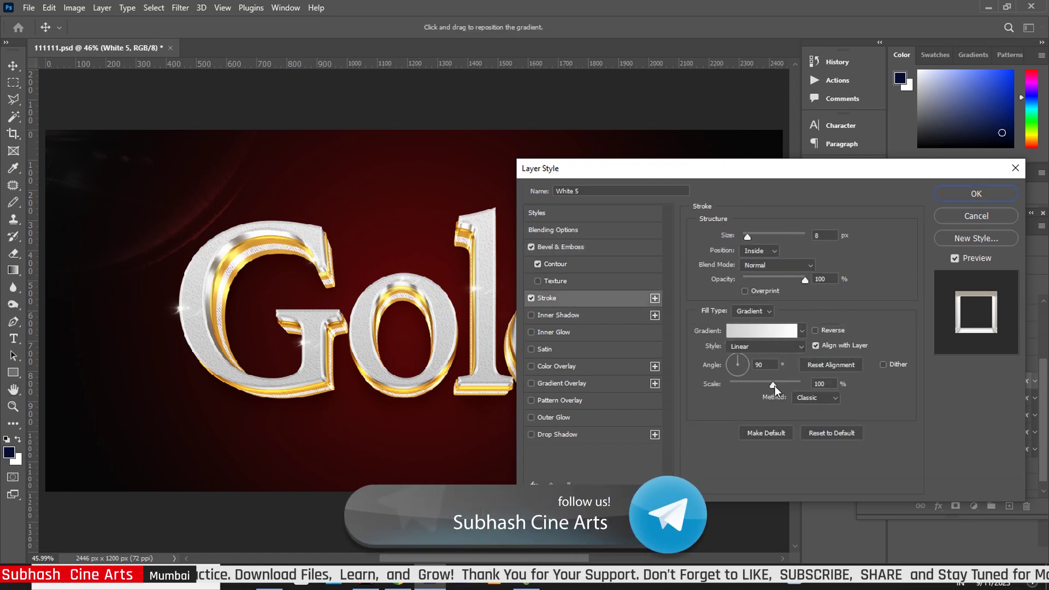
left_click_drag(776, 386, 777, 386)
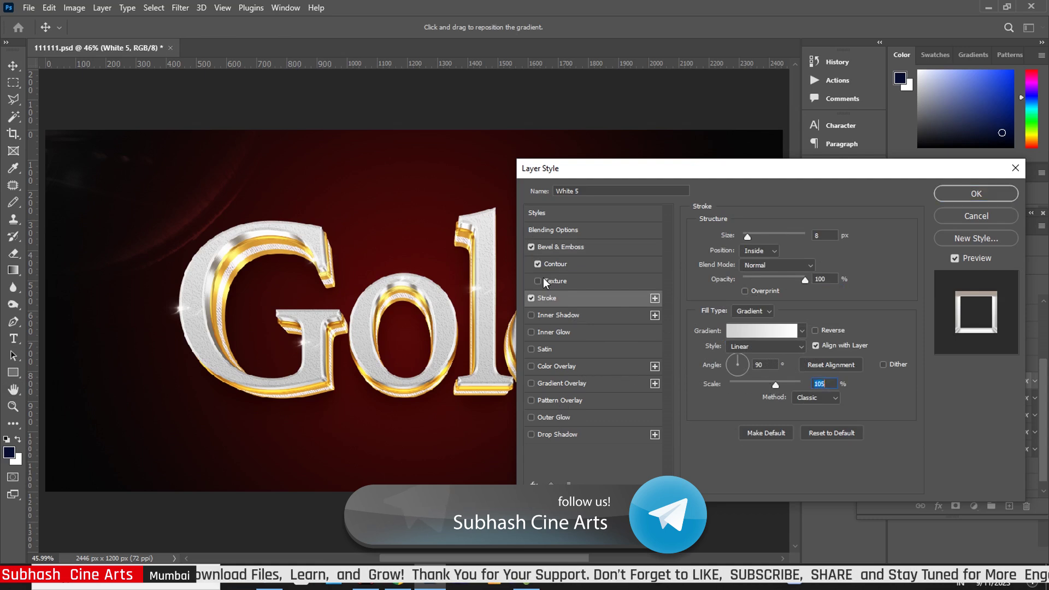
left_click(585, 244)
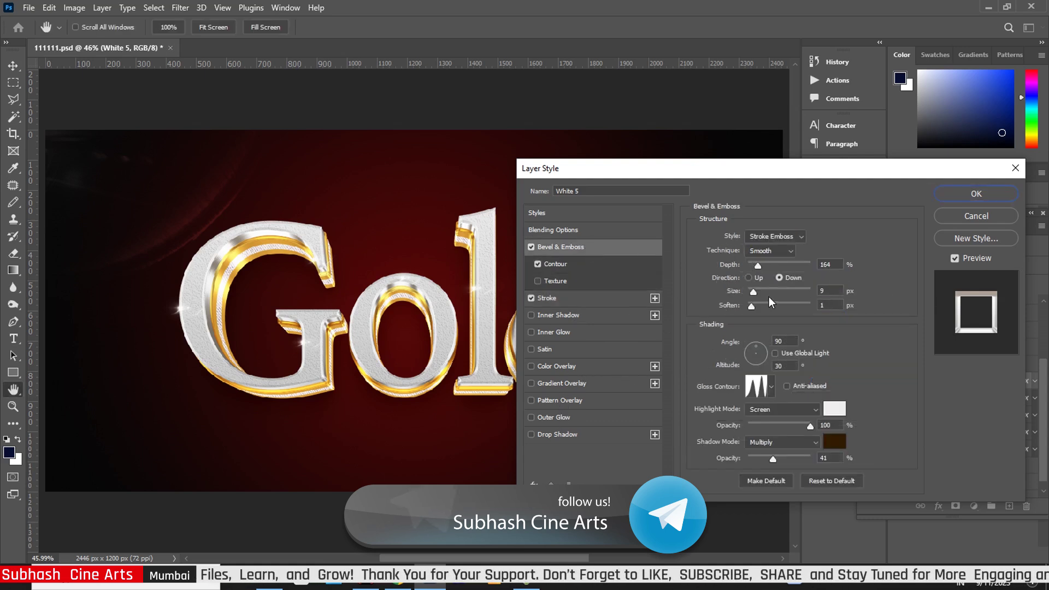
left_click_drag(755, 291, 755, 294)
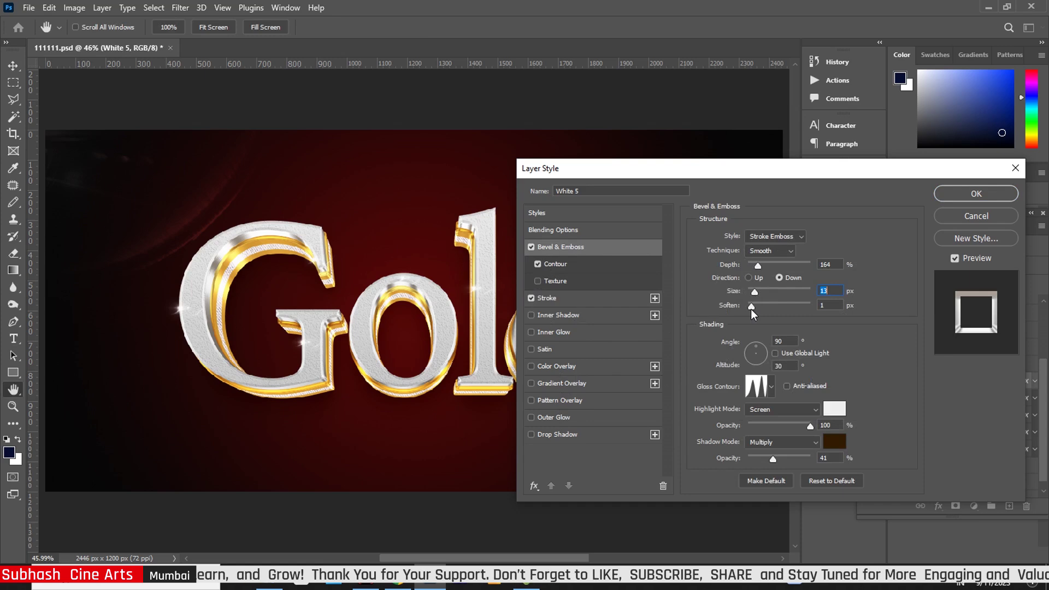
left_click(751, 307)
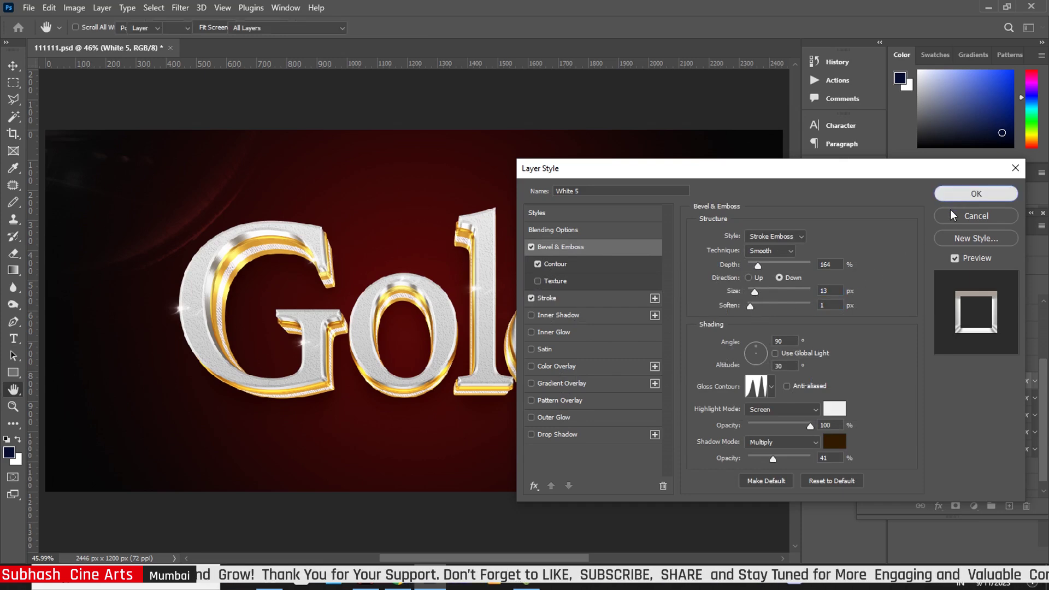
left_click(951, 204)
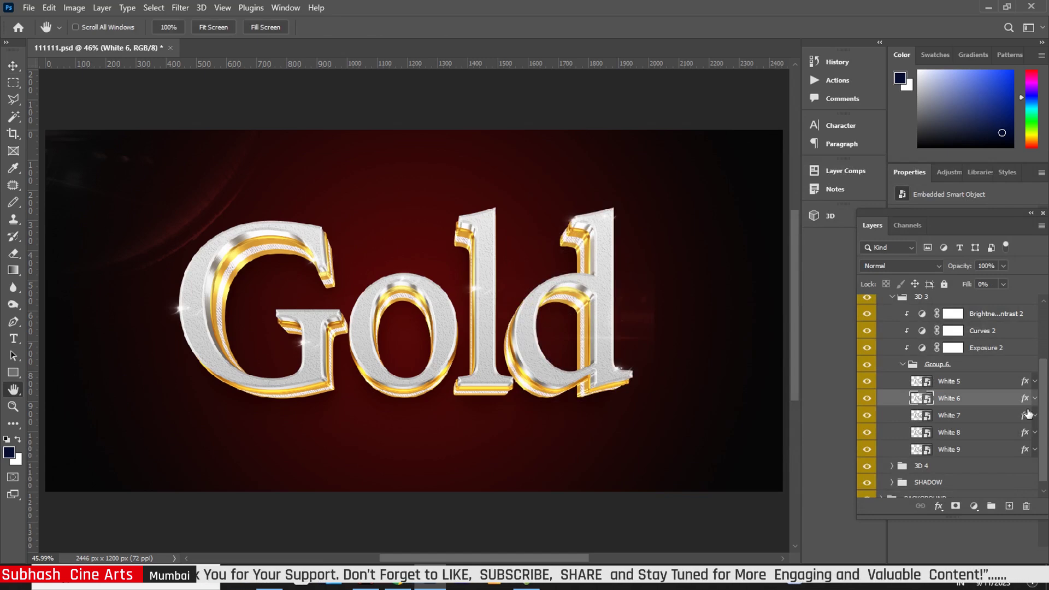
- Set the White 6 layer's Bevel & Emboss size to 24 px and its Stroke gradient scale to 108%
double_click(1026, 402)
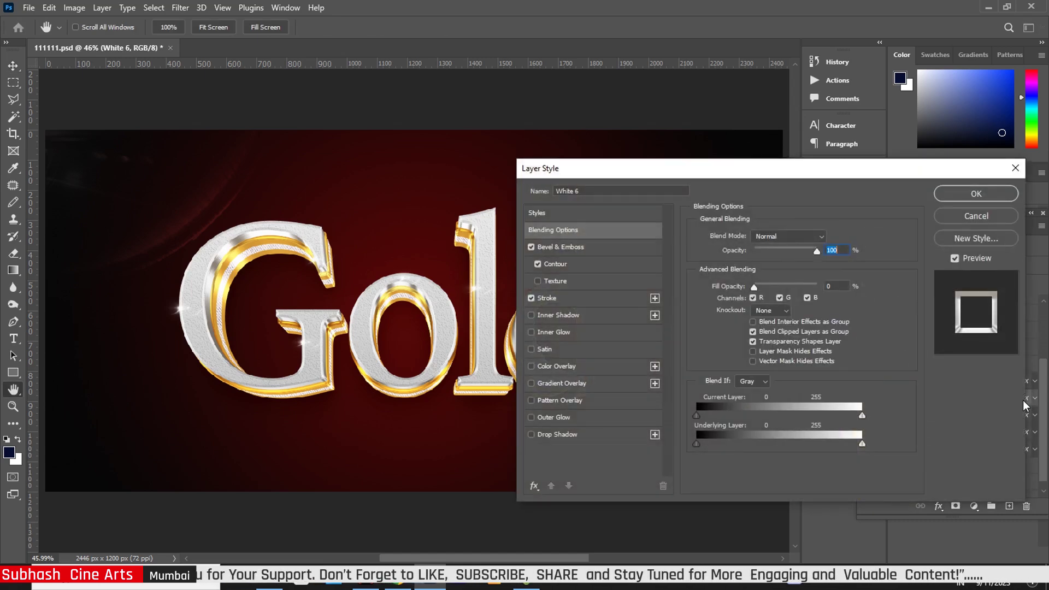
left_click(574, 247)
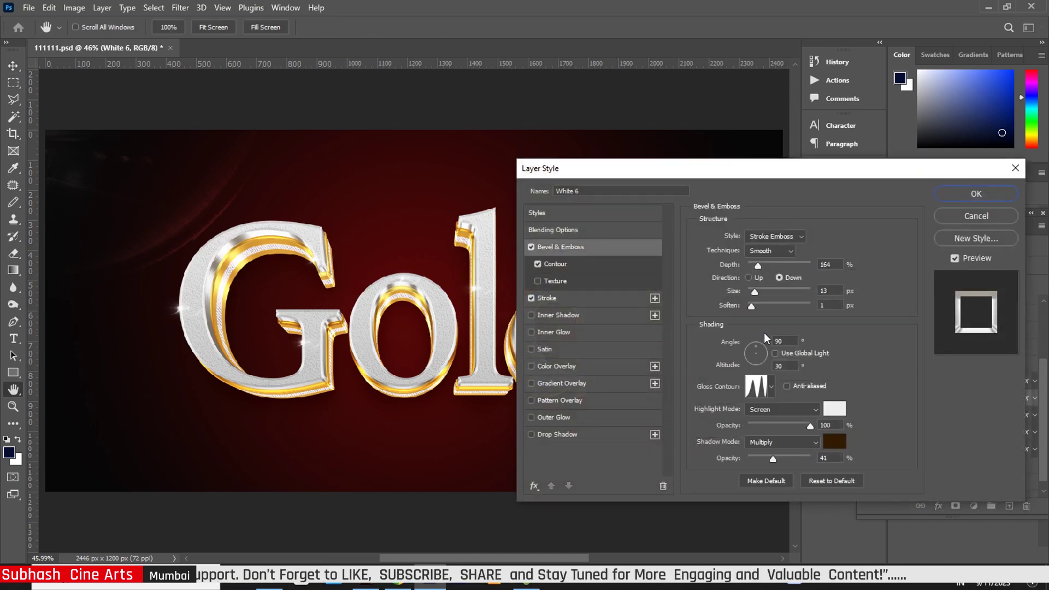
left_click_drag(756, 290, 758, 291)
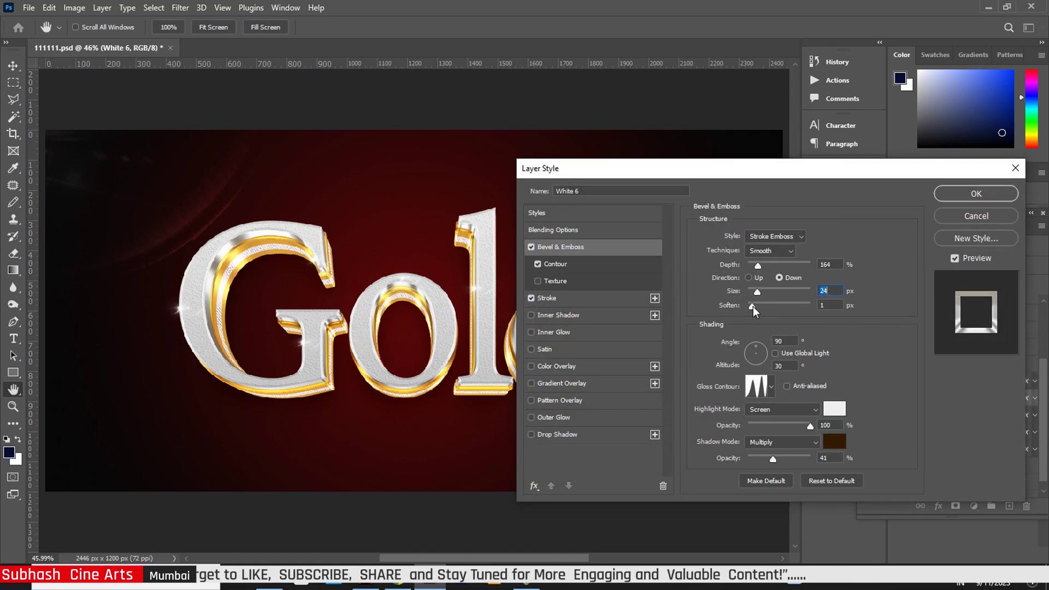
left_click(583, 297)
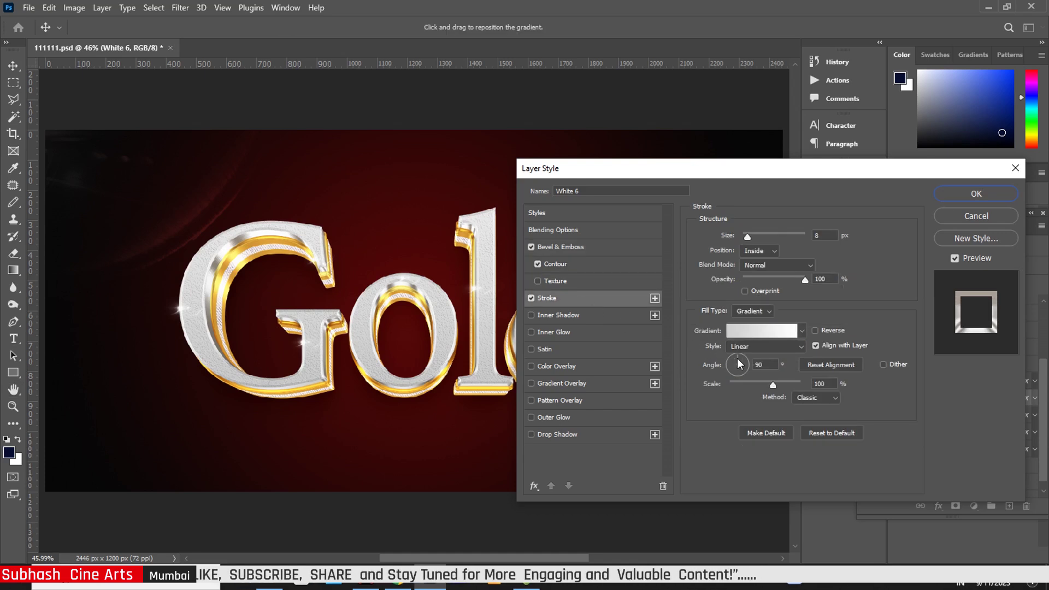
left_click_drag(776, 384, 778, 383)
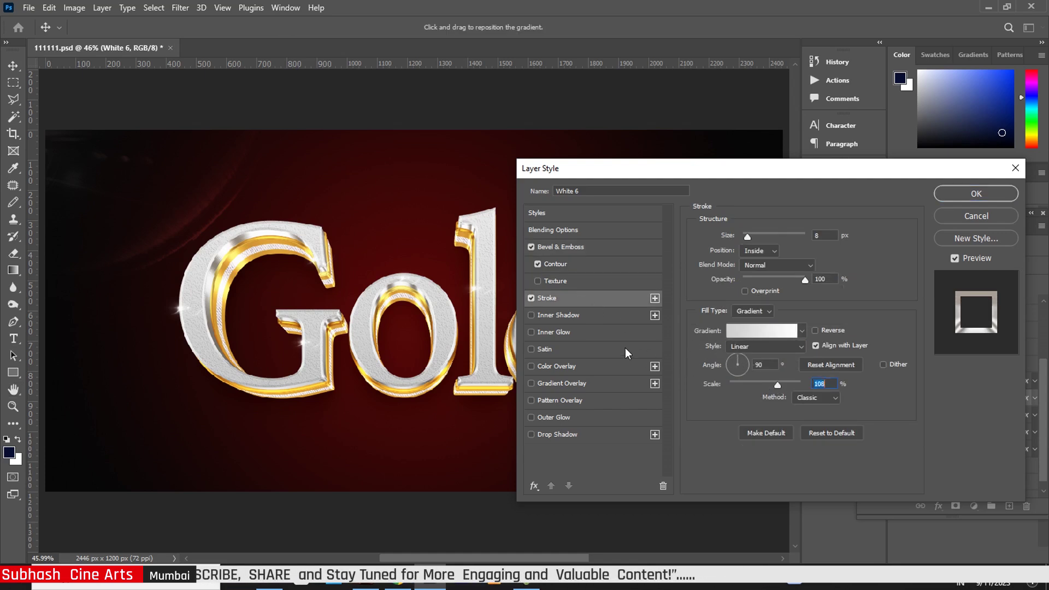
left_click(983, 196)
- Set the White 7 layer's Bevel & Emboss size to 13 px, soften to 1 px and Stroke gradient scale to 100%, applying the style
left_click(1025, 418)
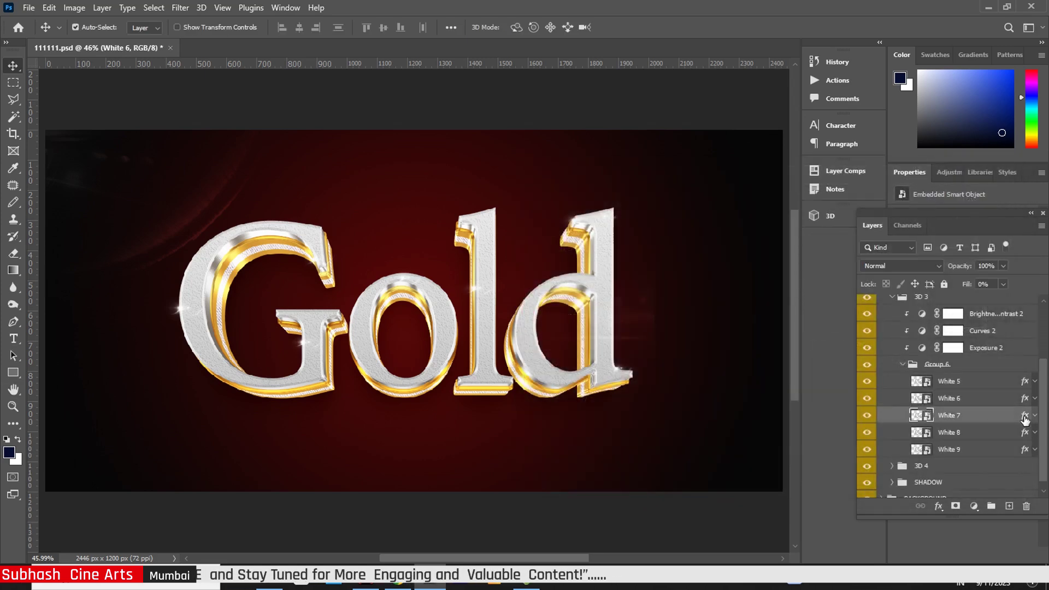
key("h")
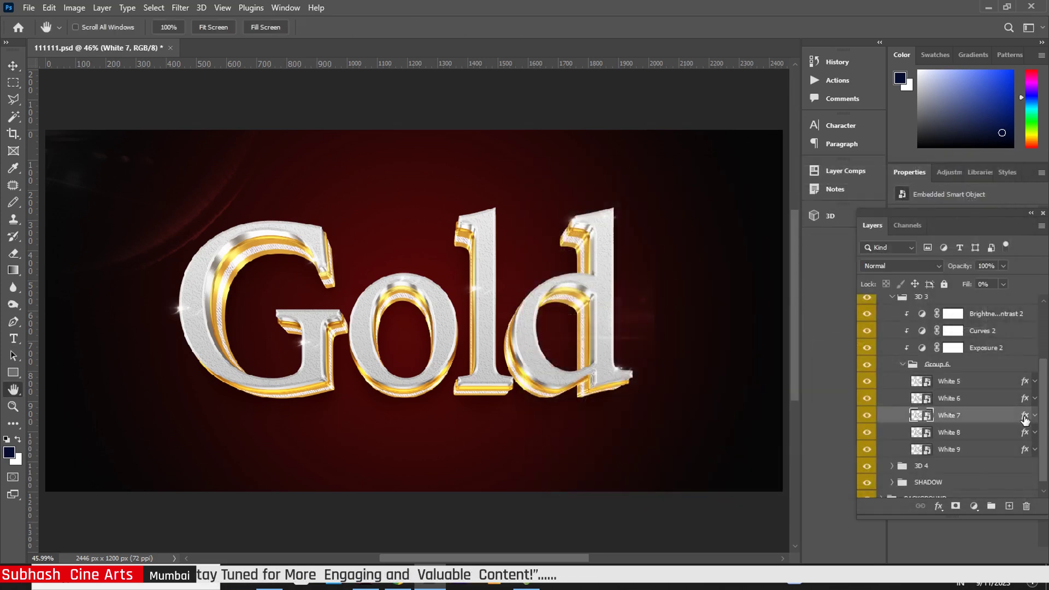
double_click(1026, 418)
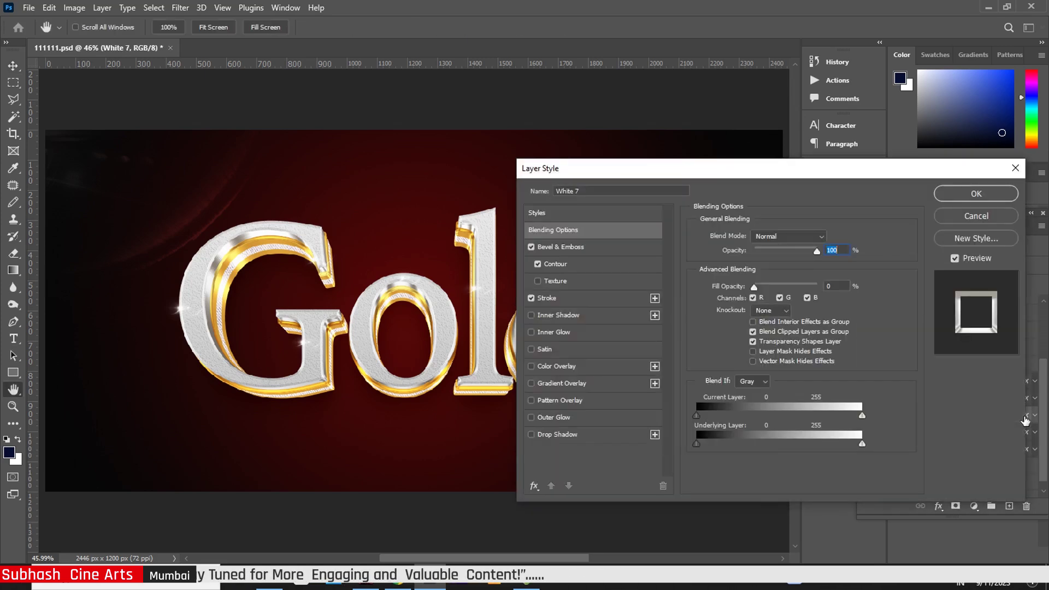
left_click(584, 248)
left_click_drag(754, 295, 756, 298)
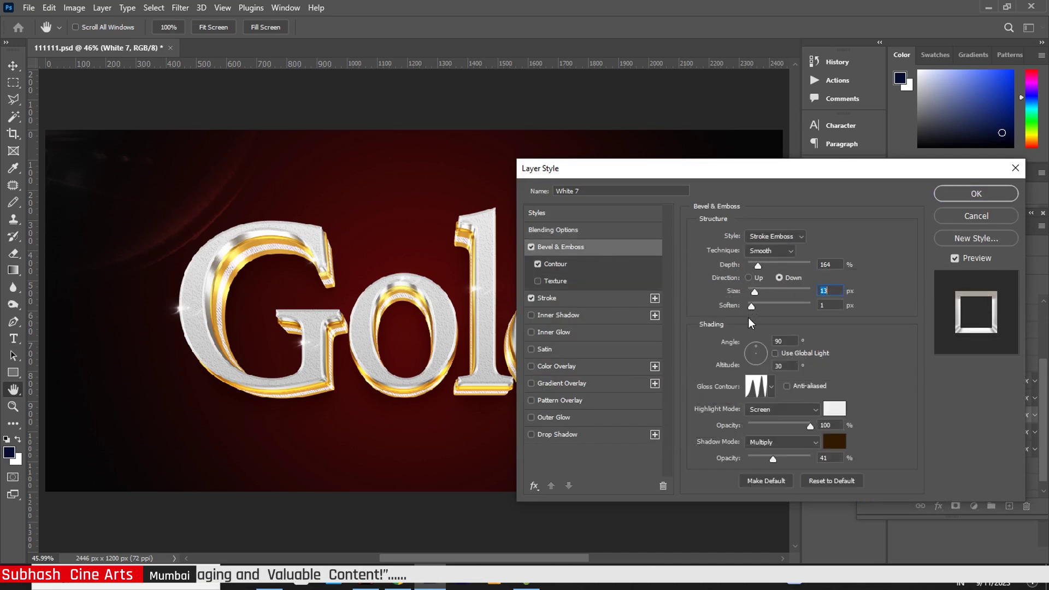
left_click(752, 307)
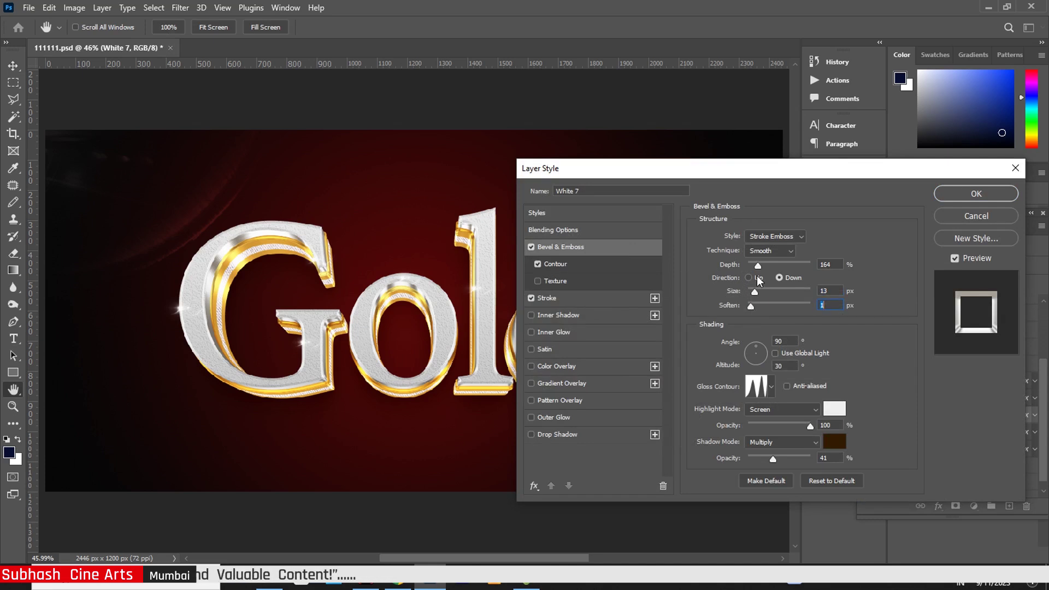
left_click(597, 297)
left_click_drag(773, 385, 774, 386)
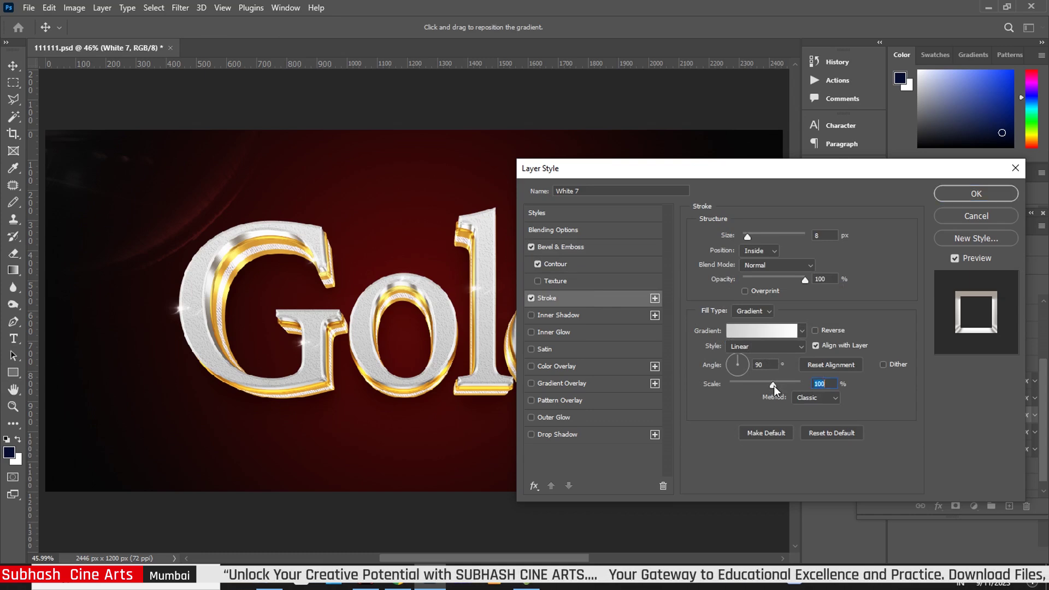
left_click(977, 195)
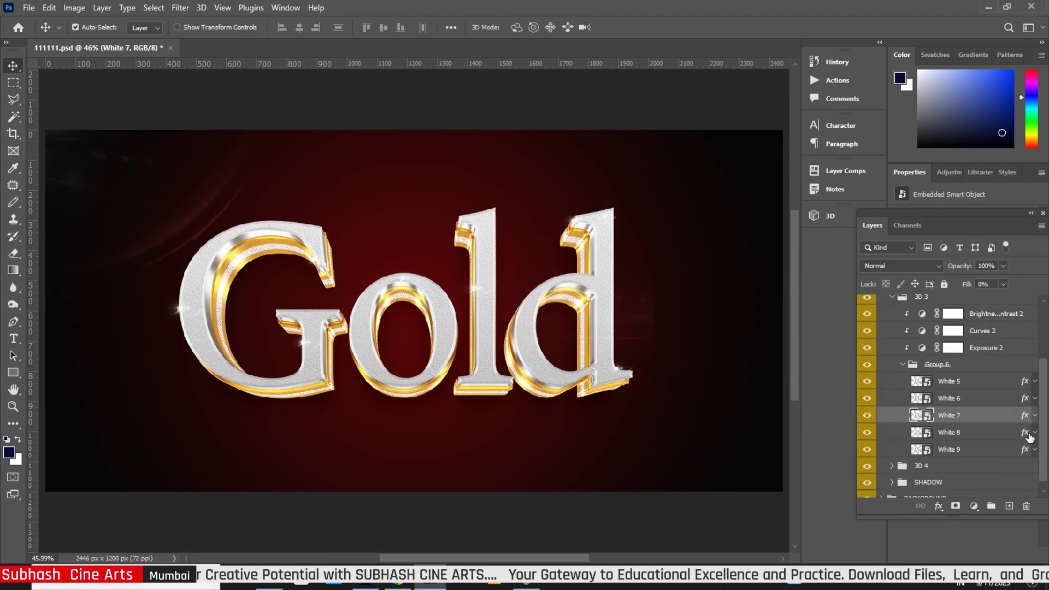
- Set the White 8 layer's Bevel & Emboss size to 16 px, soften to 1 px and shadow opacity to 46%
left_click(1030, 436)
double_click(1029, 436)
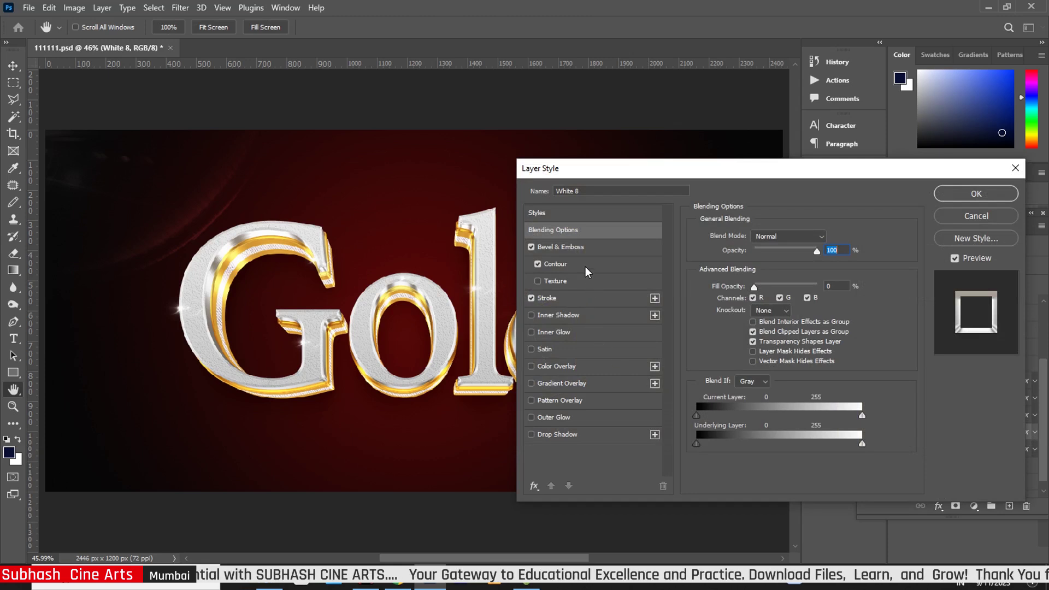
left_click(585, 248)
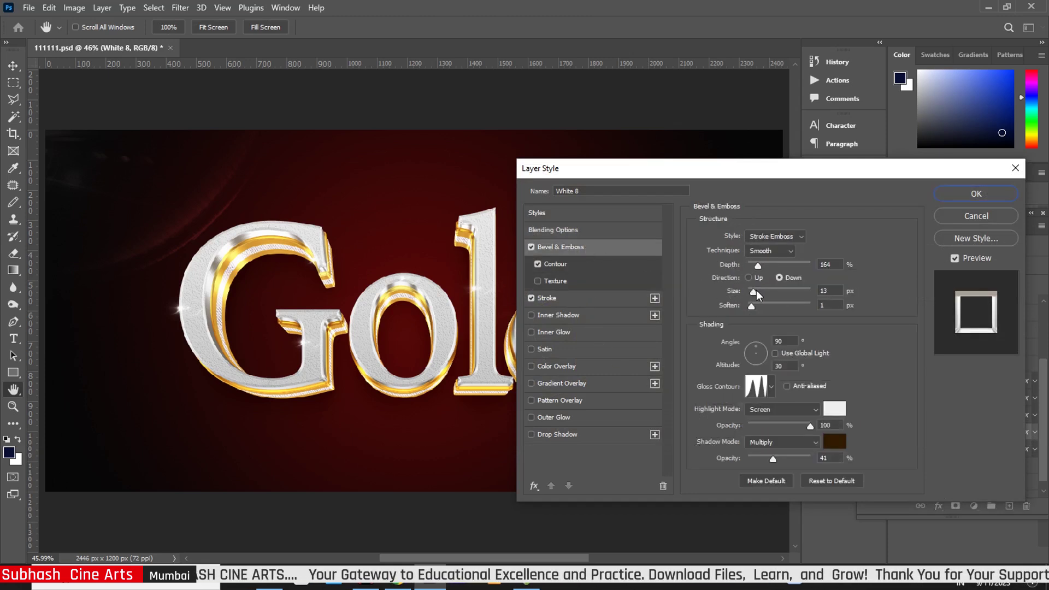
left_click_drag(757, 295, 759, 295)
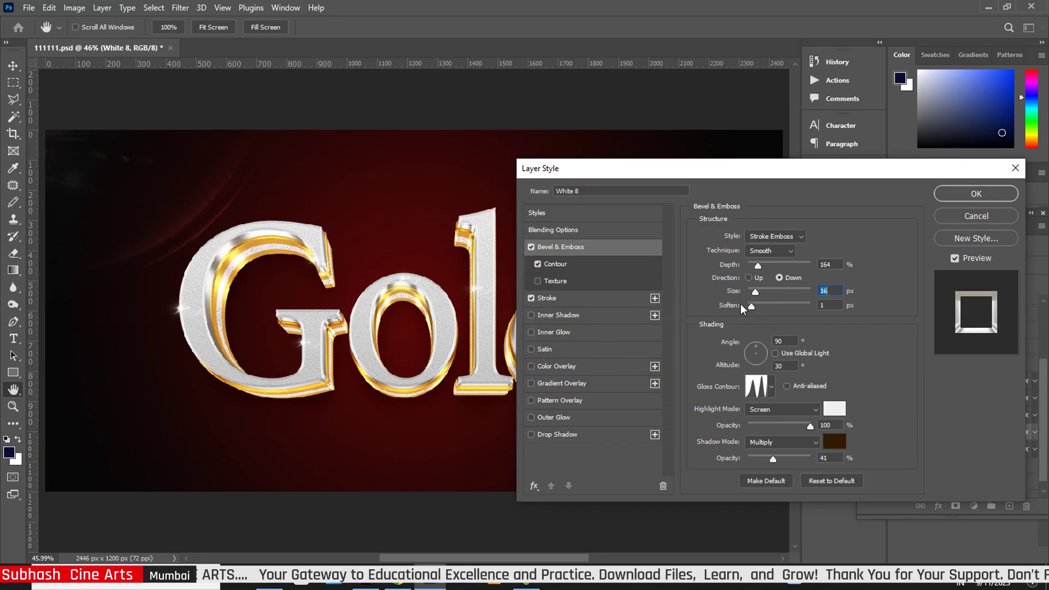
left_click(751, 306)
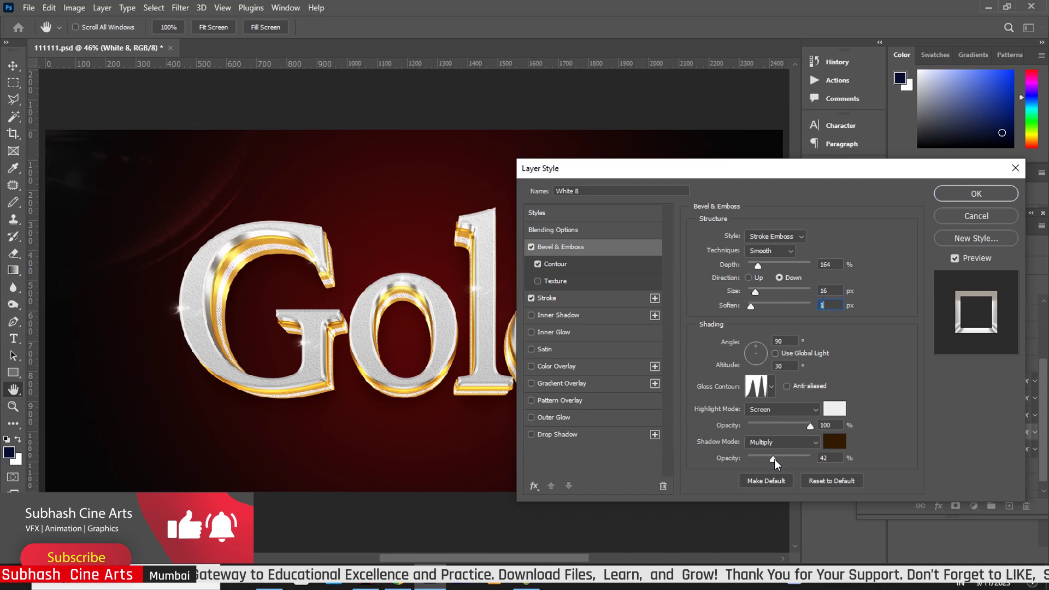
left_click_drag(776, 459, 778, 459)
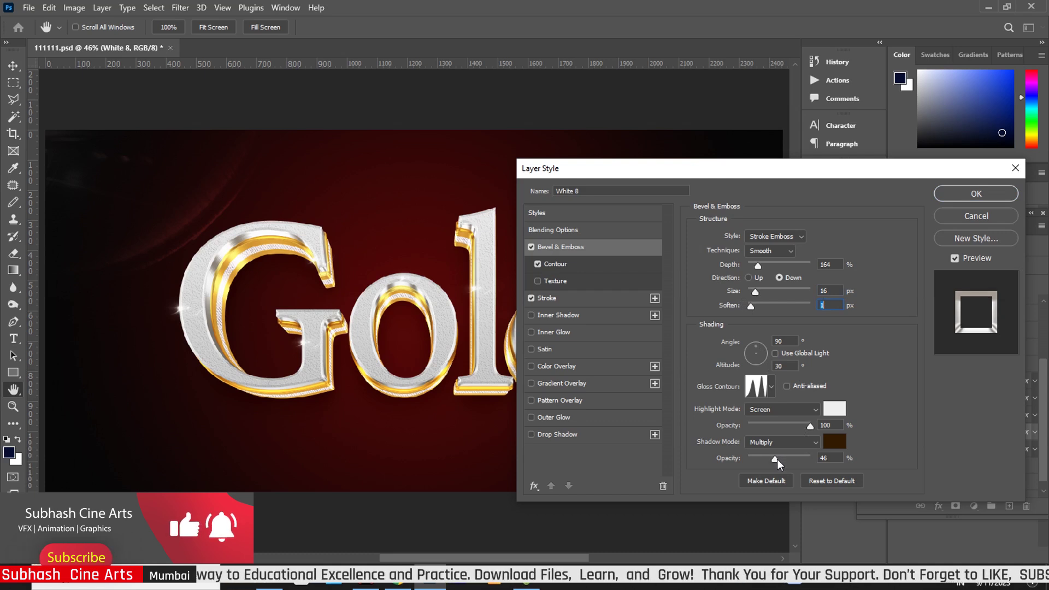
- Slightly increase the gradient scale of White 8's Stroke effect and apply the layer style
left_click(577, 301)
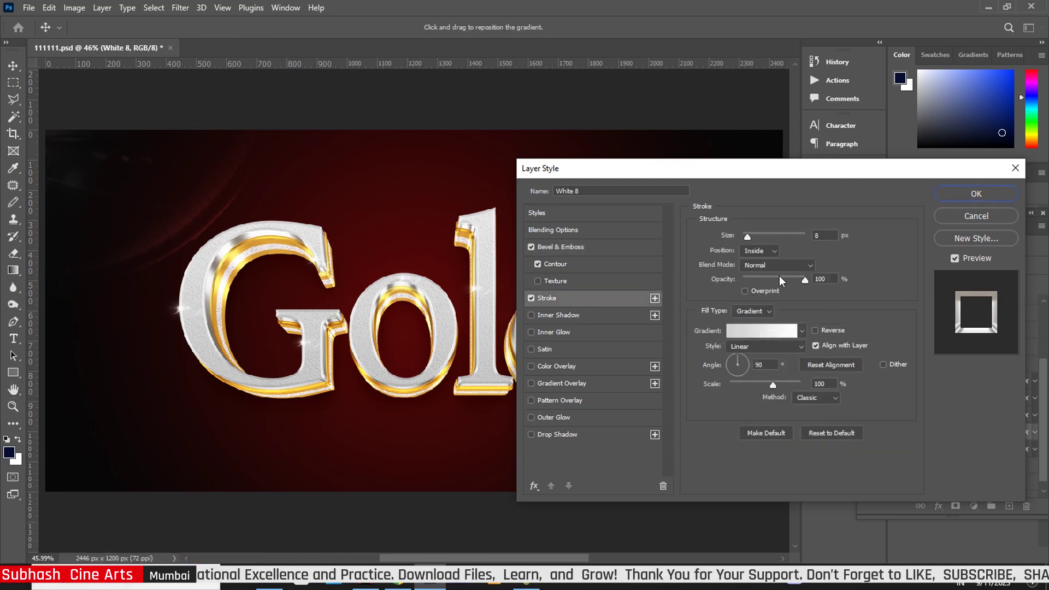
left_click_drag(772, 387, 774, 387)
left_click(961, 189)
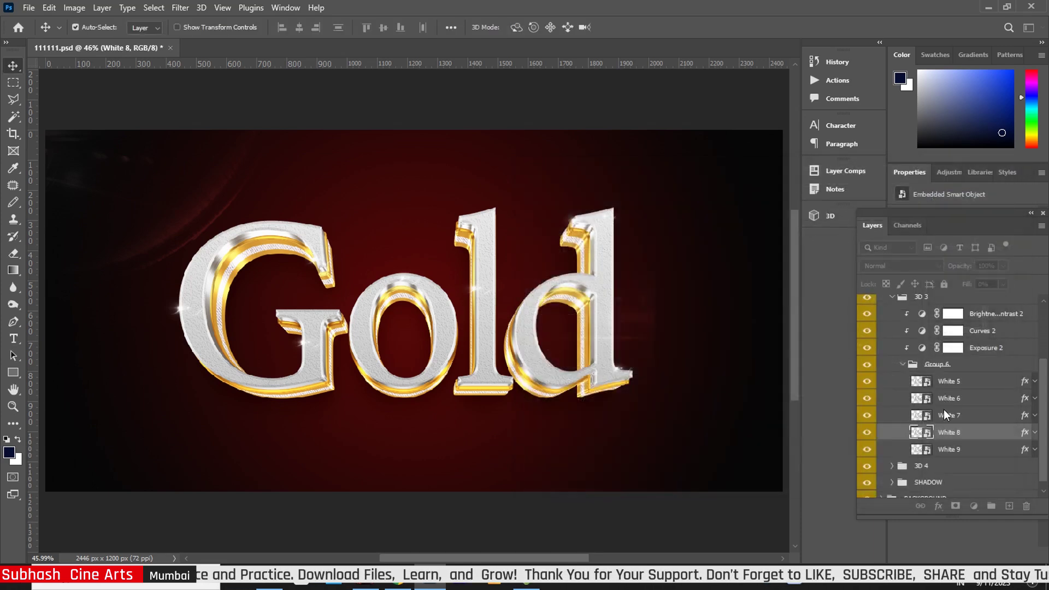
- Set the White 9 layer's Bevel & Emboss soften to 2 px and size to 18 px, applying the layer style
left_click(1025, 454)
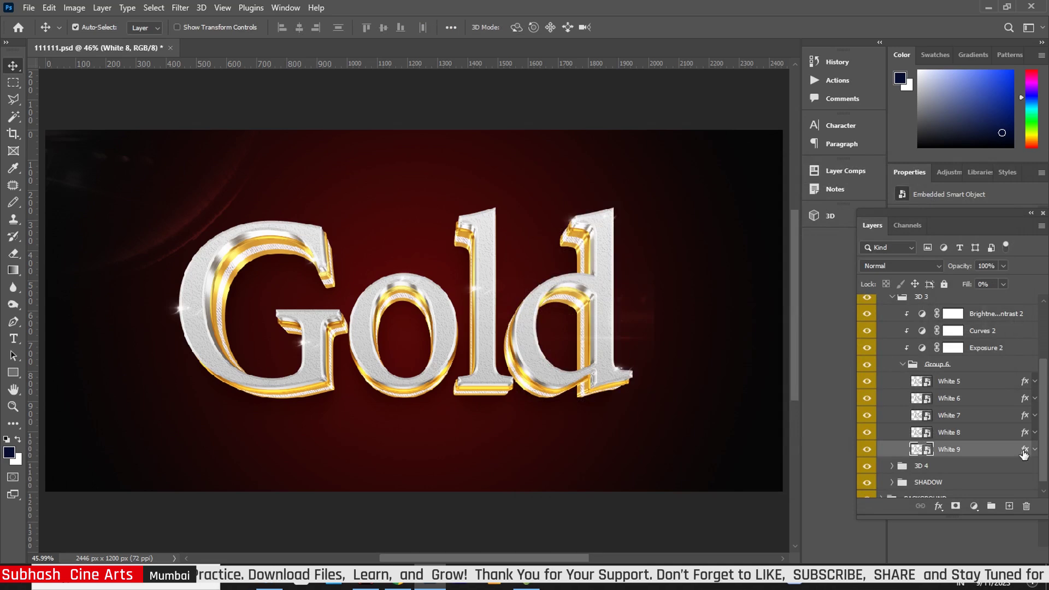
key("h")
double_click(1020, 453)
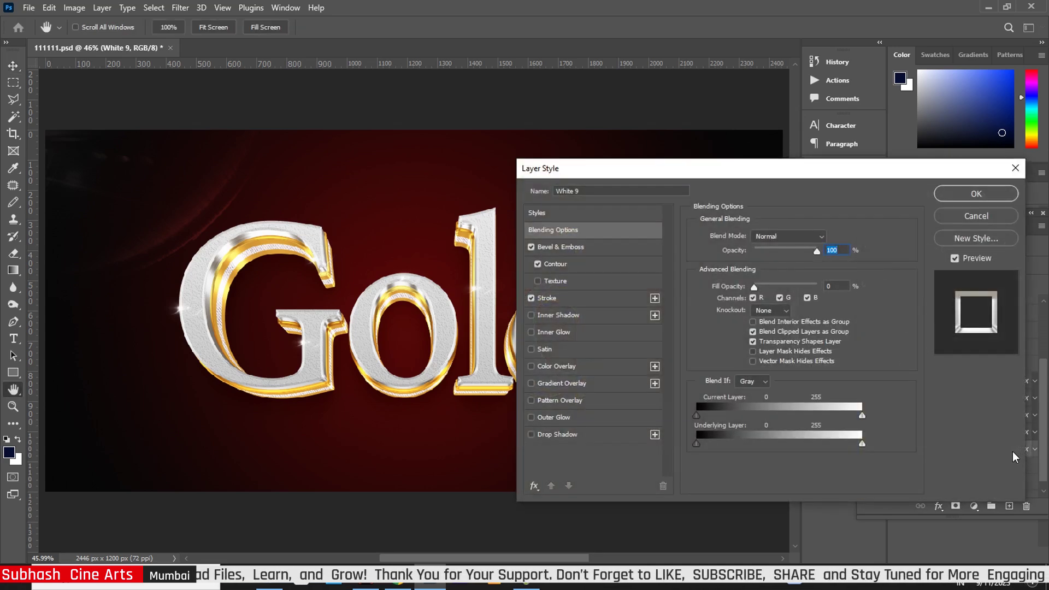
left_click(576, 247)
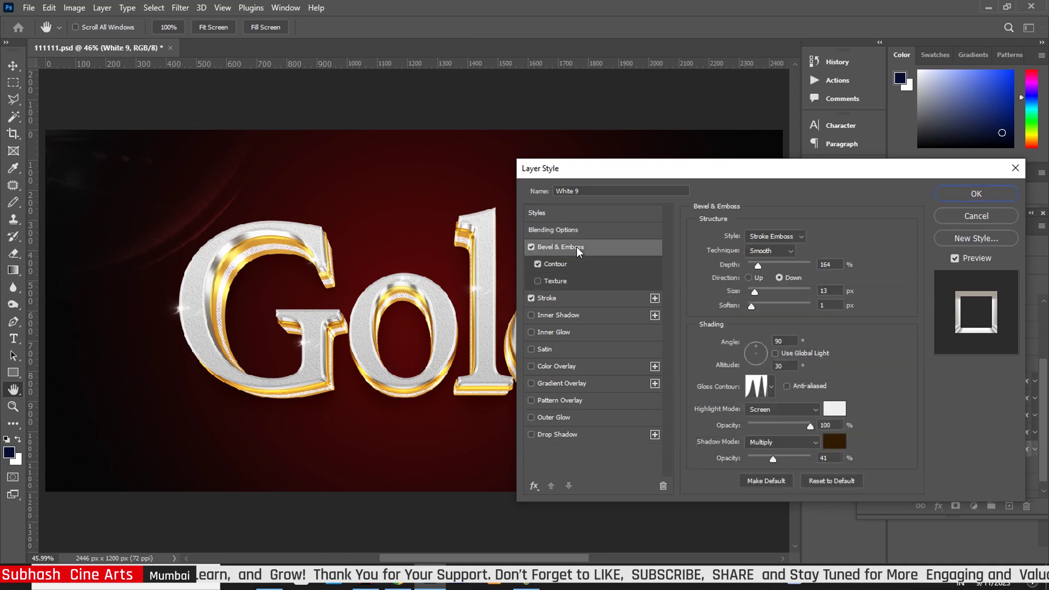
left_click(754, 307)
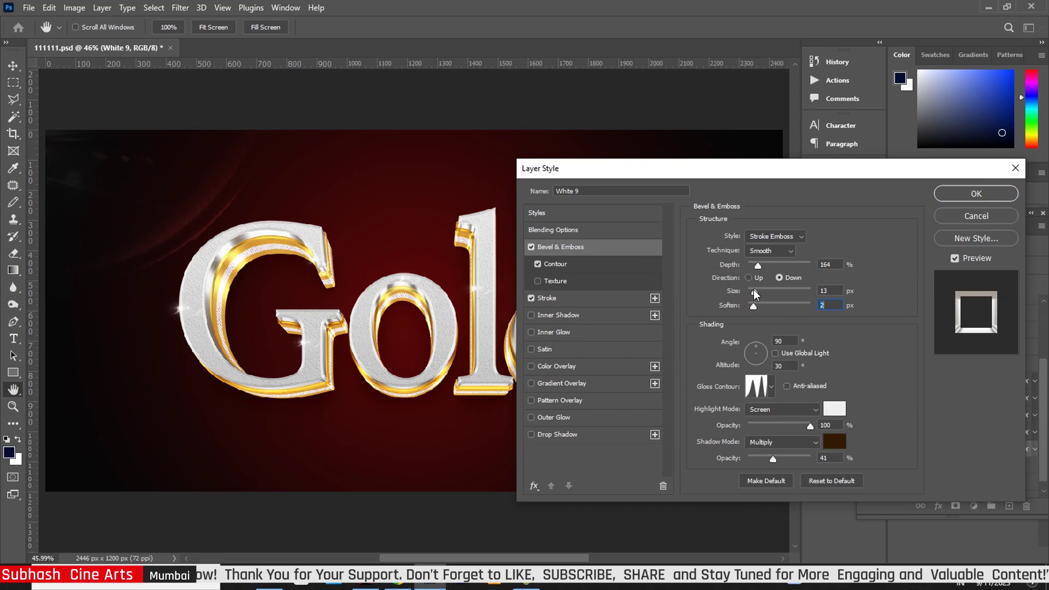
left_click(757, 291)
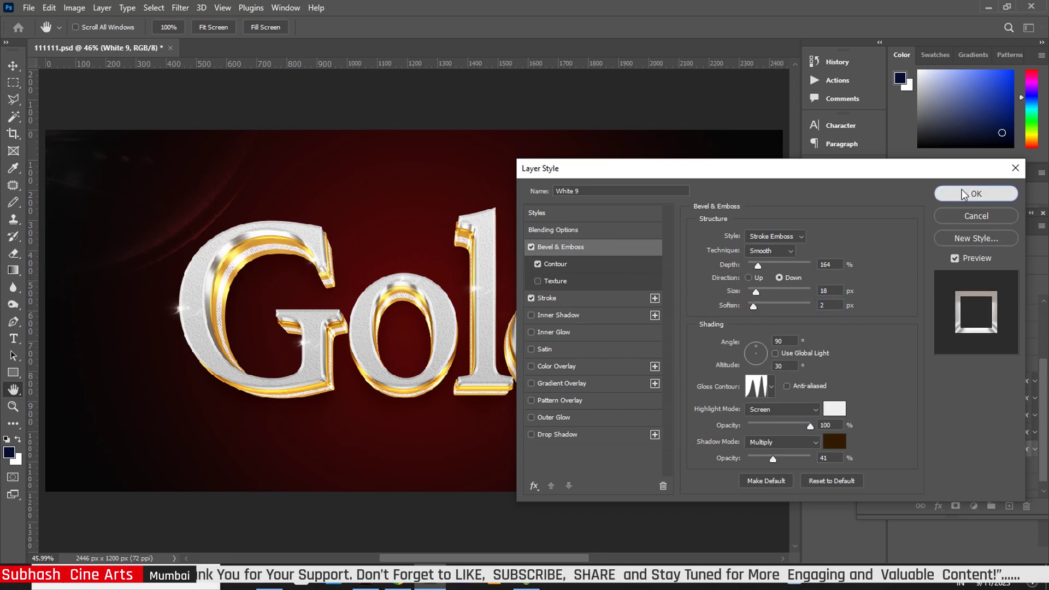
left_click(964, 194)
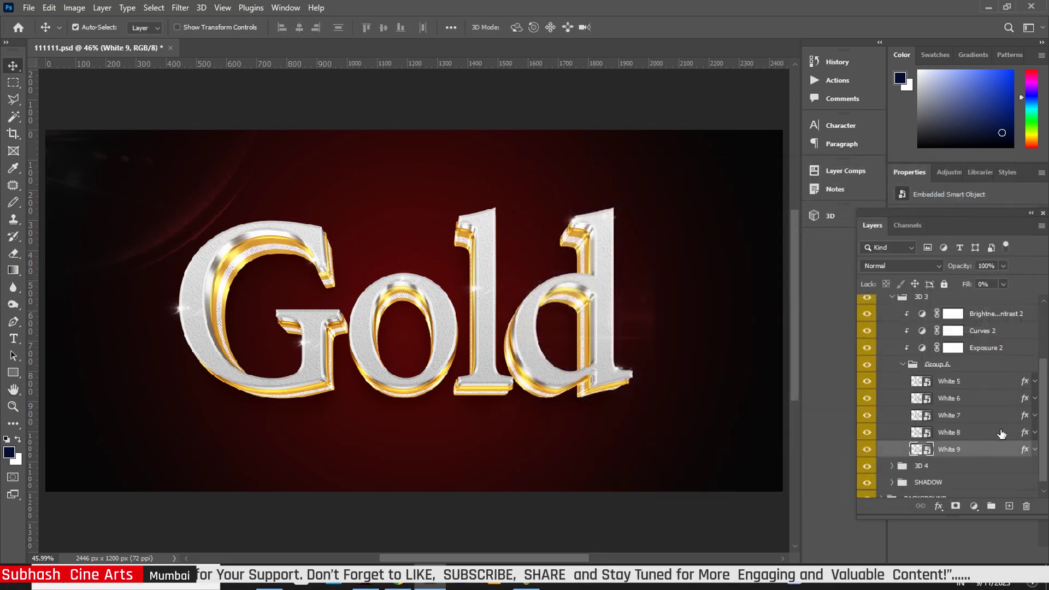
- Collapse Group 6 and the 3D 3 group, and expand the 3D 4 group with its nested Group 4
left_click(902, 364)
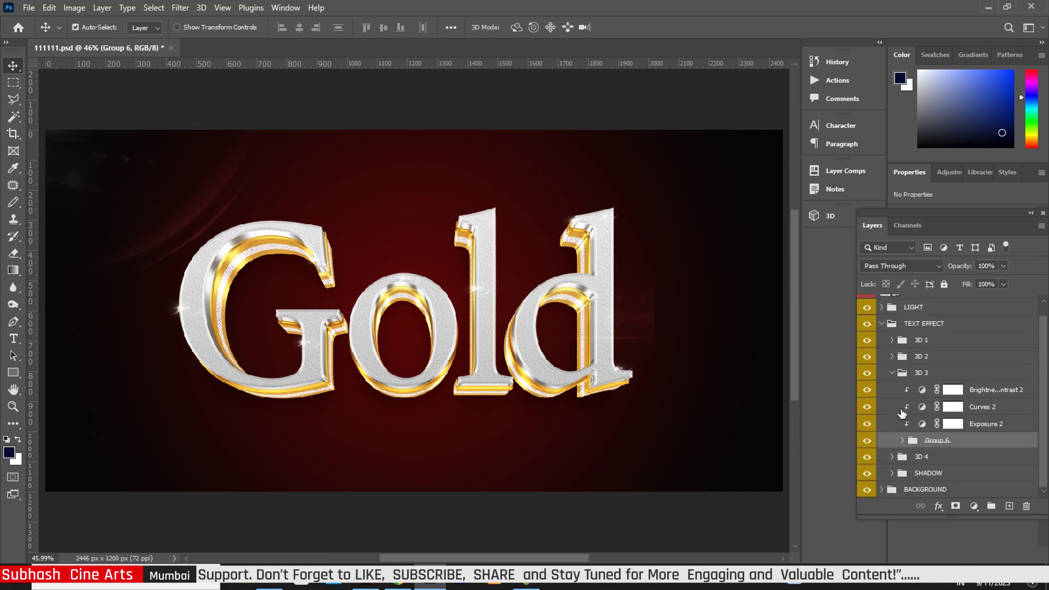
left_click(895, 376)
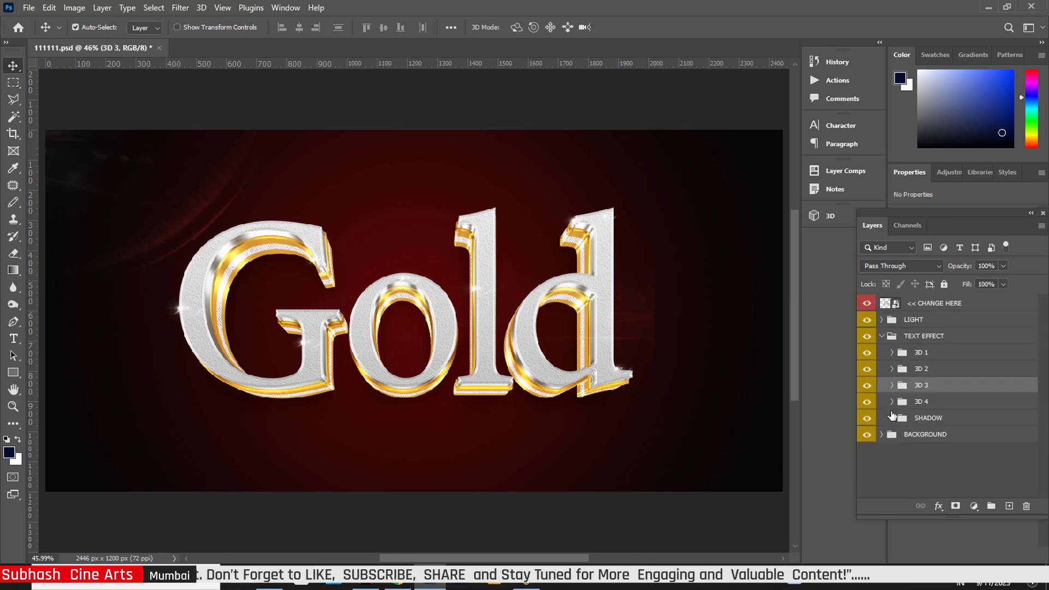
left_click(893, 403)
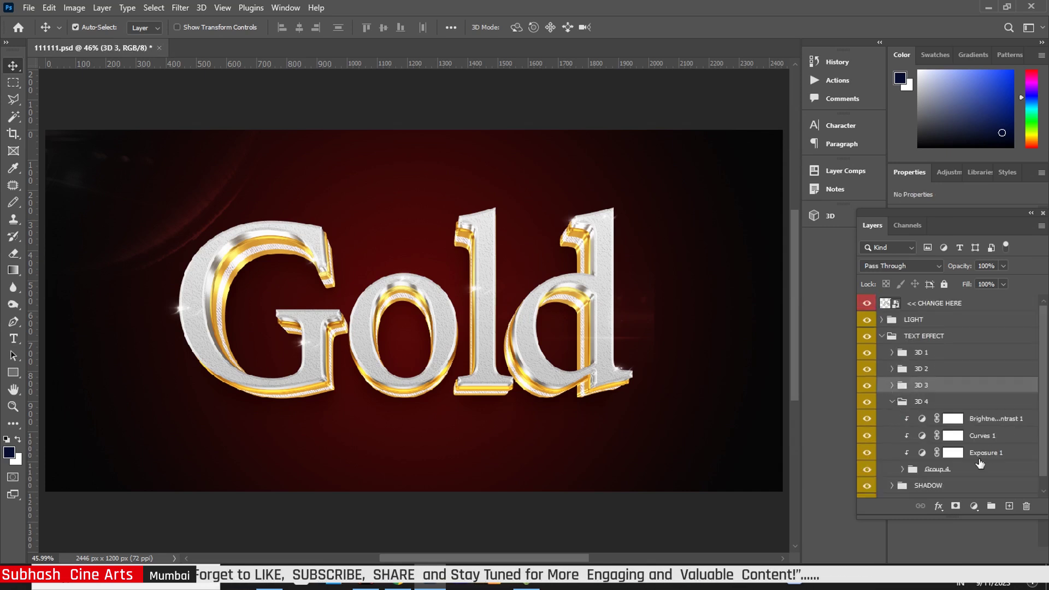
left_click(905, 470)
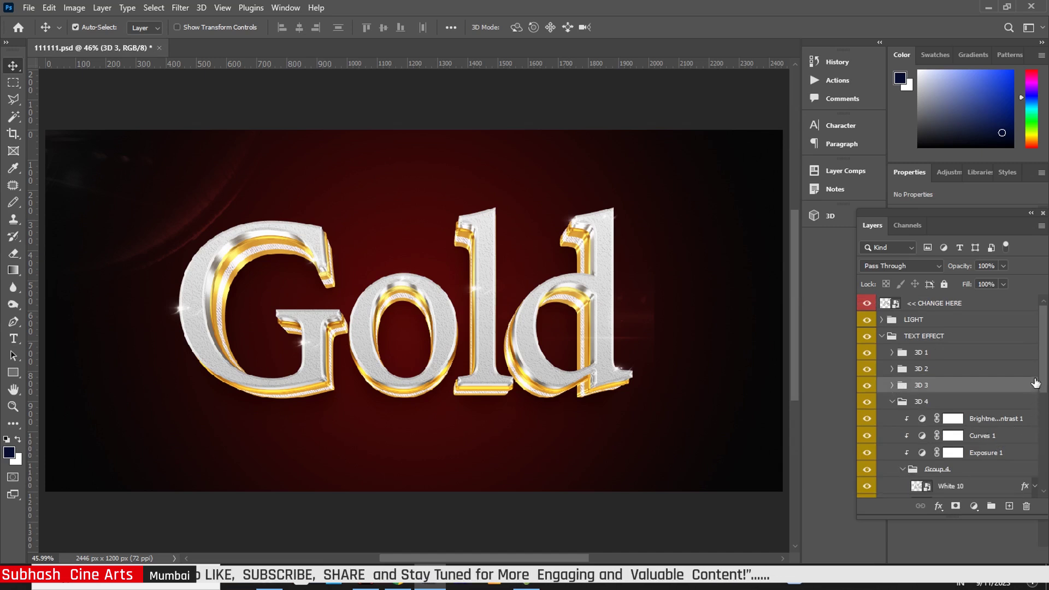
left_click_drag(1041, 382, 1046, 445)
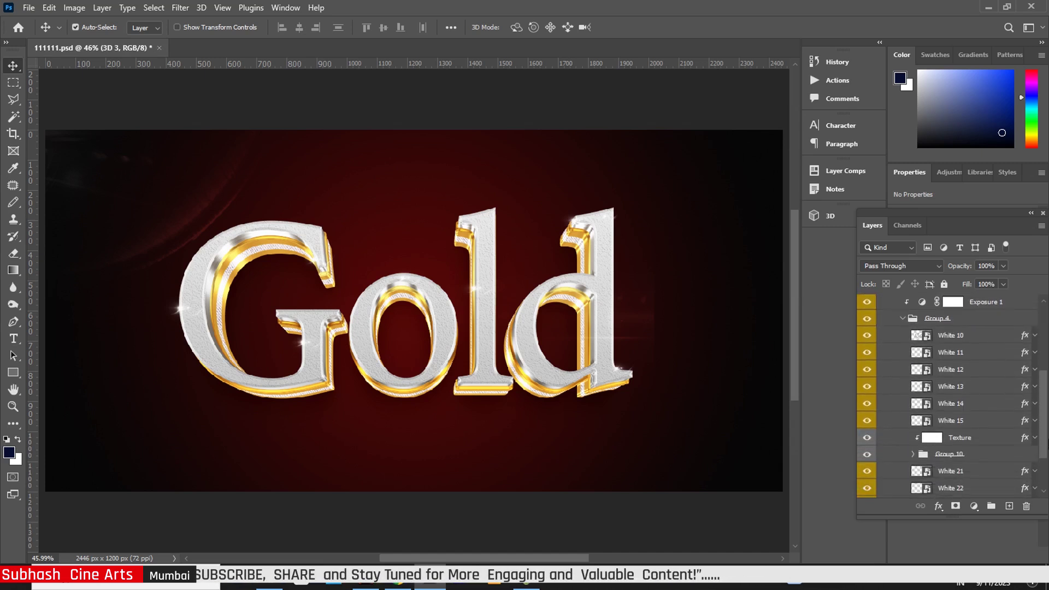
- Set the Bevel & Emboss size of the White 10 layer in Group 4 to 10 px and its soften to 1 px
left_click(1025, 337)
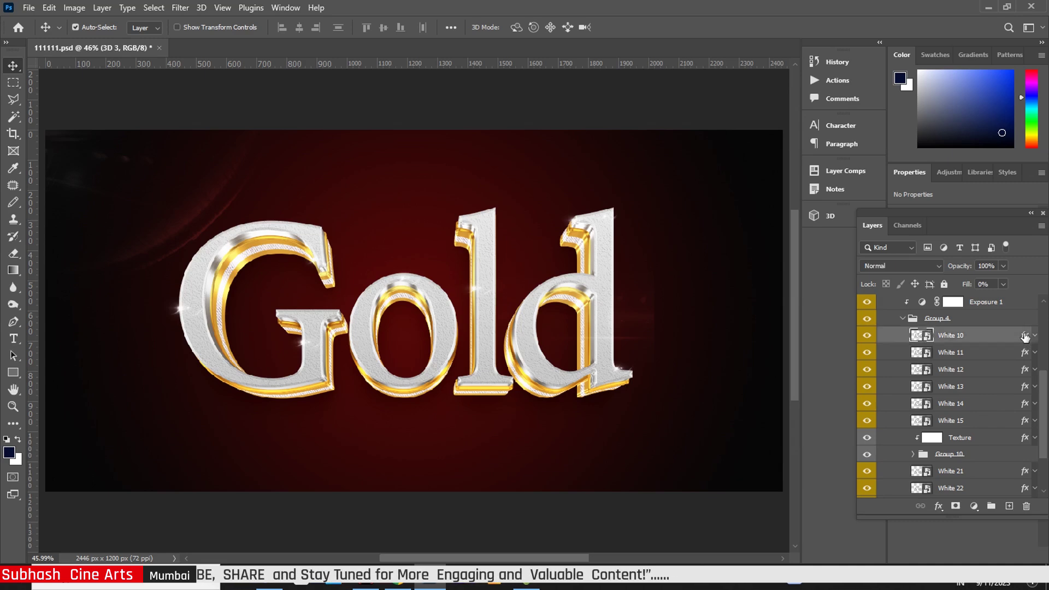
key("h")
double_click(1022, 337)
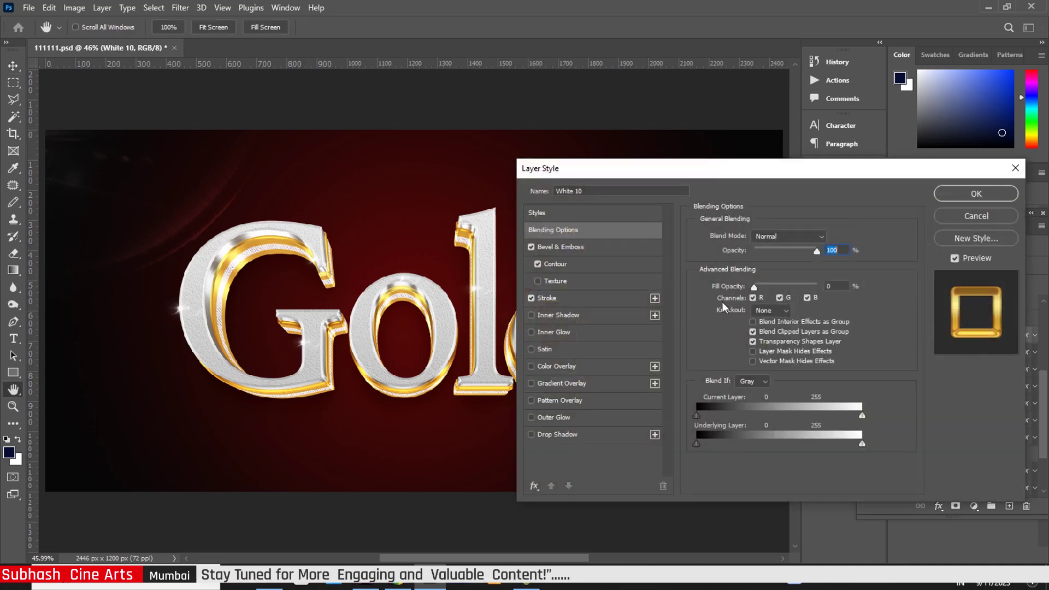
left_click(583, 248)
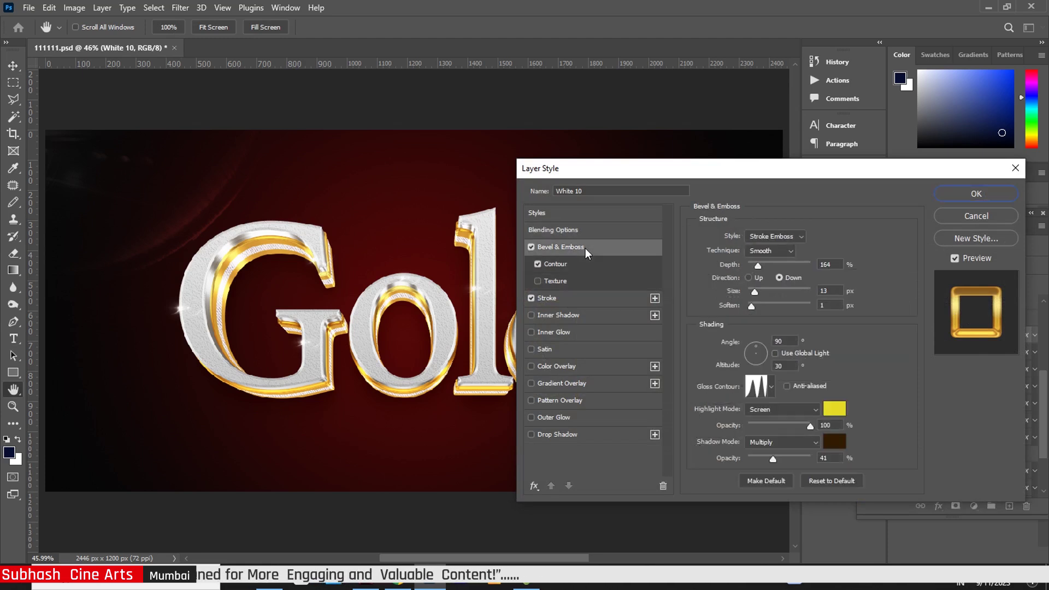
left_click_drag(755, 294, 755, 293)
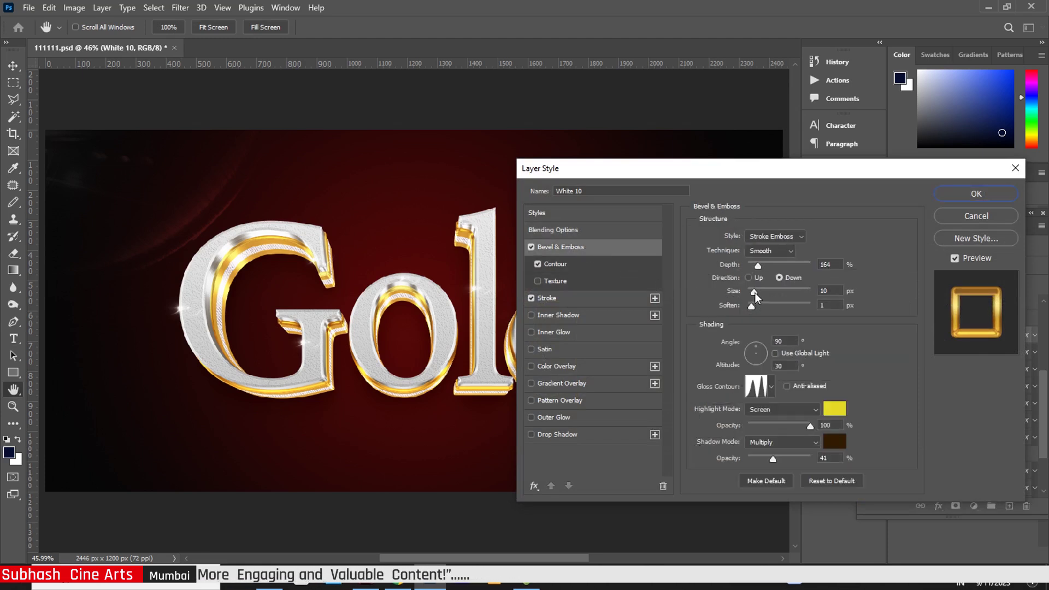
left_click(753, 307)
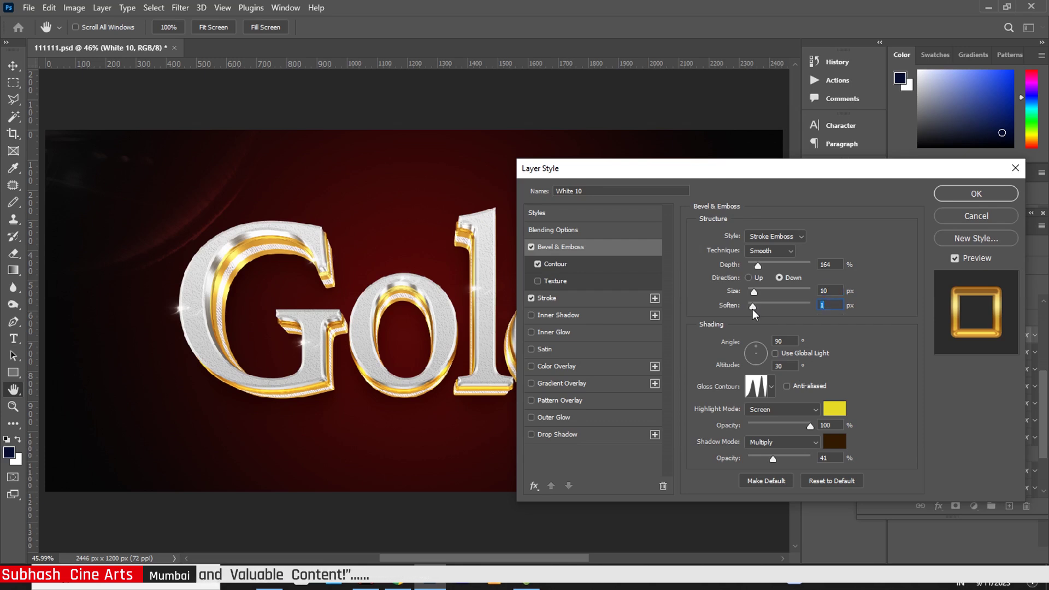
- Set the White 10 layer's Stroke size to 7 px and apply the layer style
left_click(568, 304)
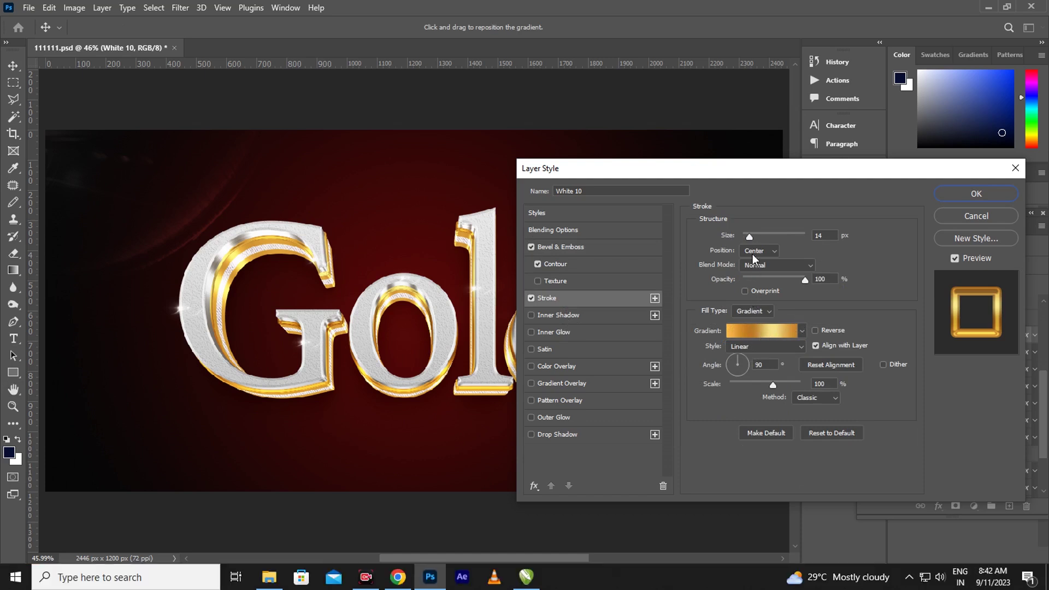
mouse_move(749, 239)
left_mouse_down()
mouse_move(740, 237)
mouse_move(747, 243)
left_mouse_up()
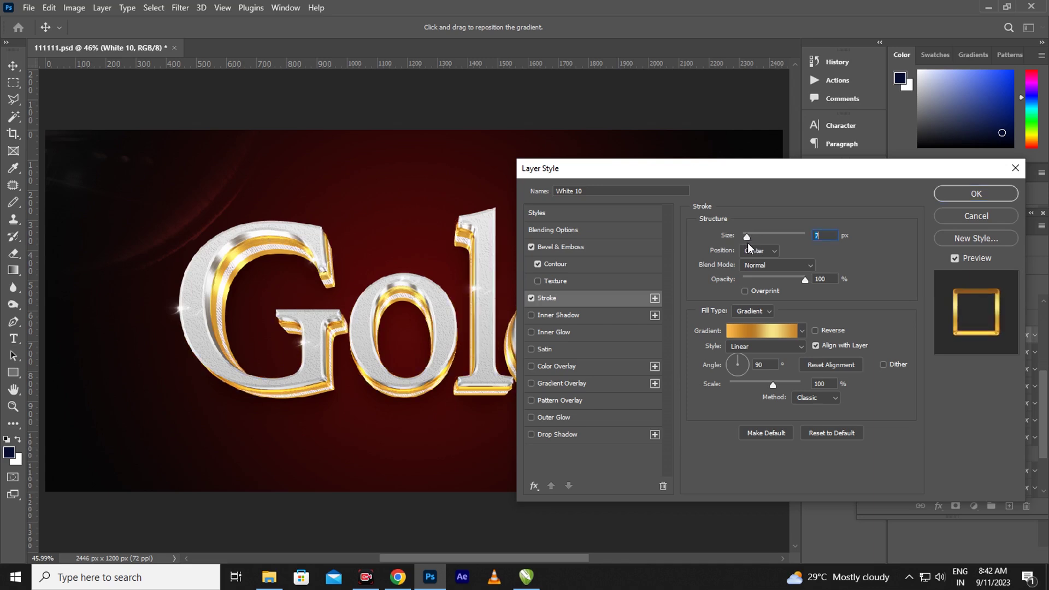
left_click(977, 195)
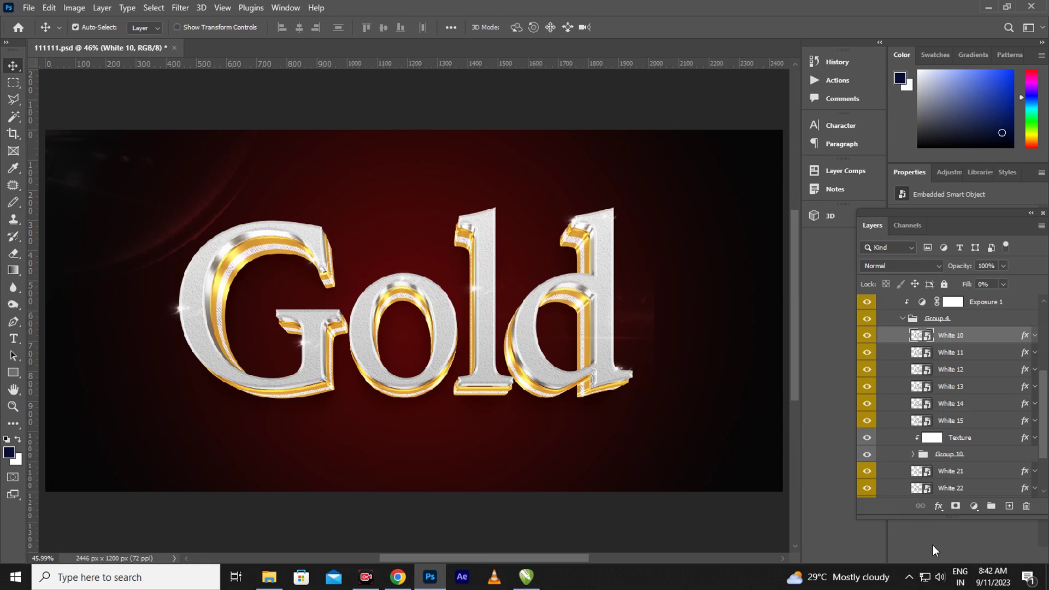
- Collapse the 3D 4 group with its nested groups, expand the SHADOW group and select its SHADOW 1 layer
left_click(892, 402, "alt")
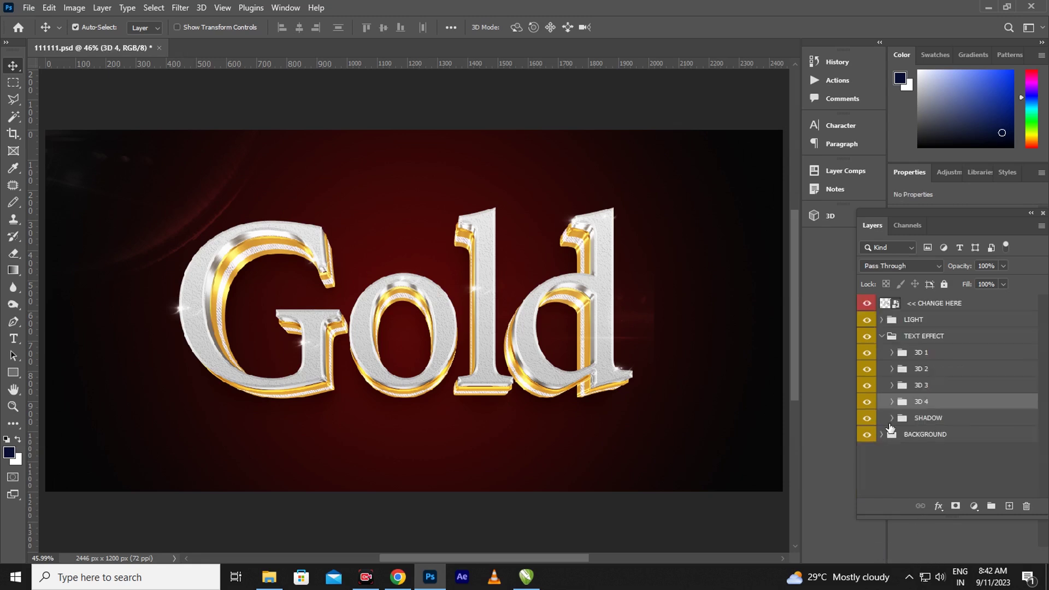
left_click(892, 418)
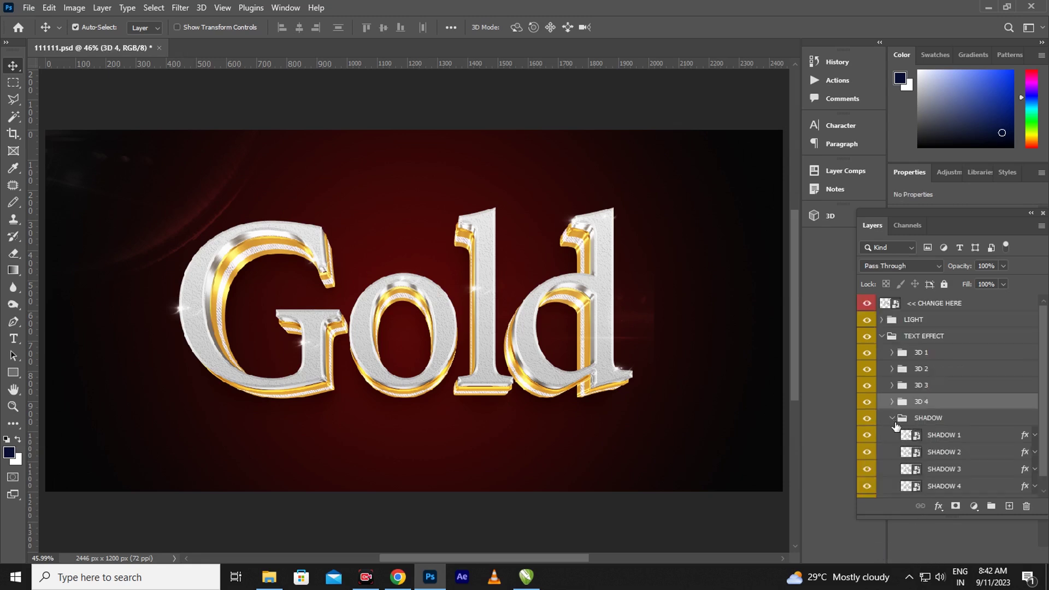
left_click(1025, 439)
key("h")
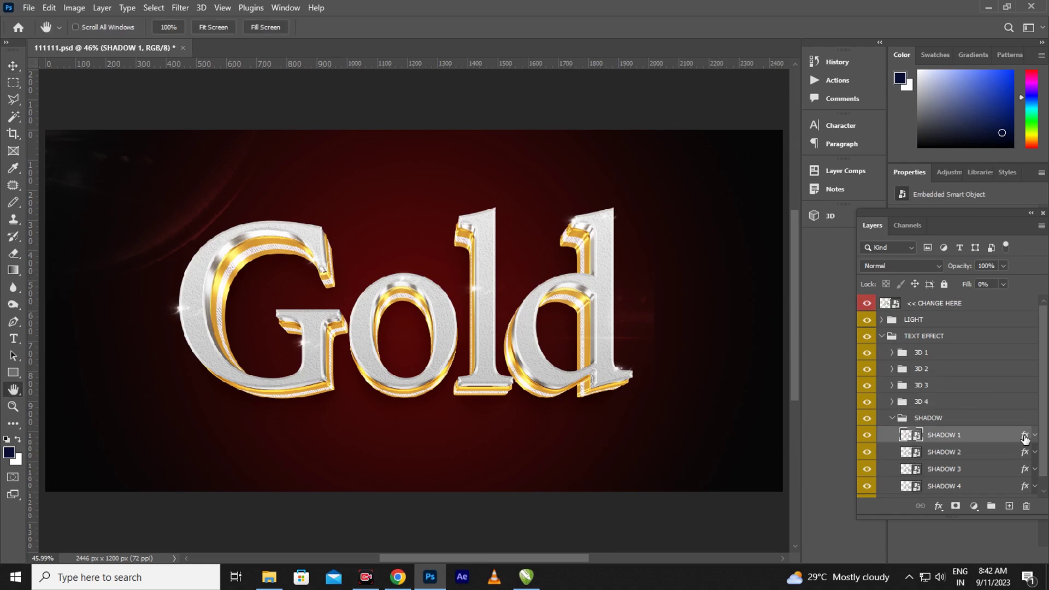
- Set the SHADOW 1 layer's Drop Shadow colour to dark brown 1c1105 and apply the layer style
double_click(1024, 438)
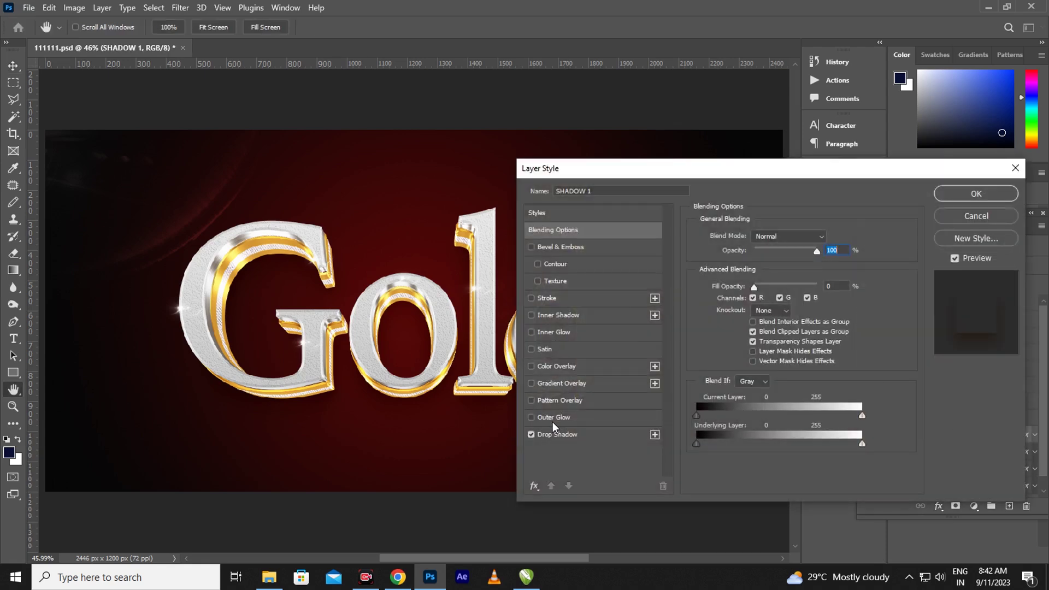
left_click(555, 434)
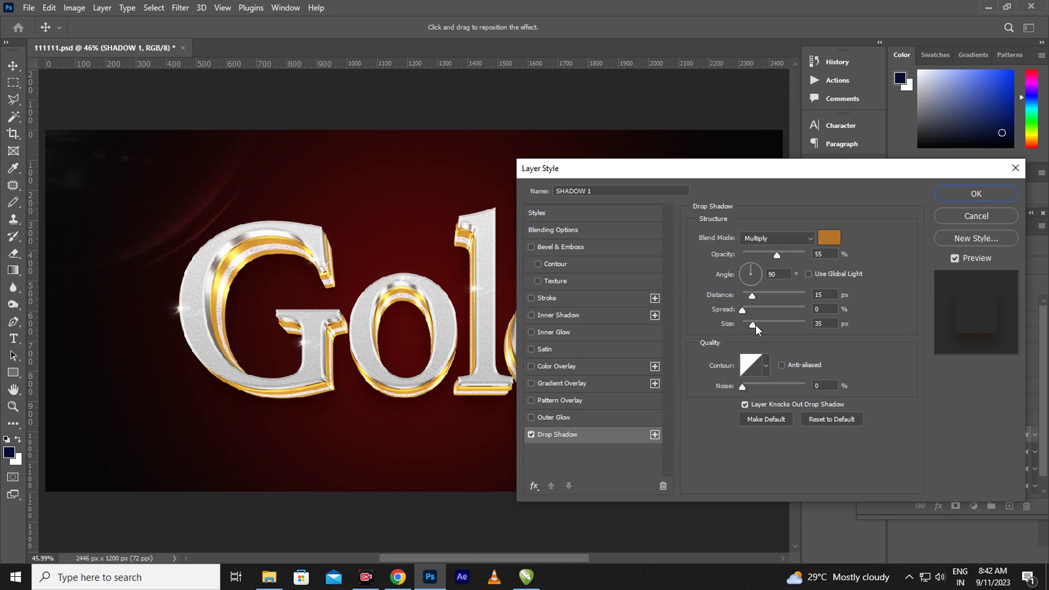
left_click(755, 324)
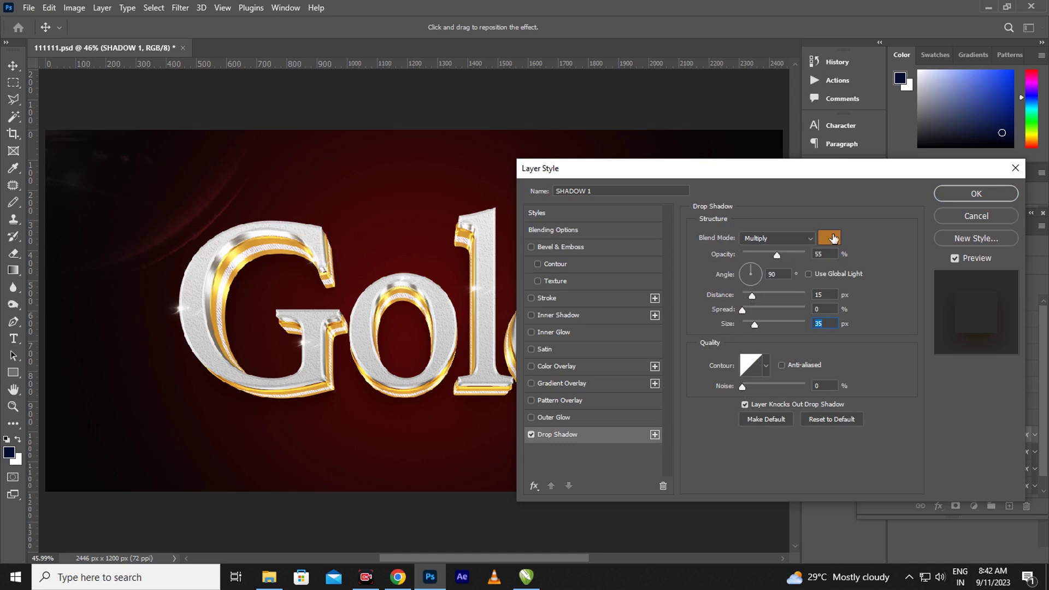
left_click(831, 237)
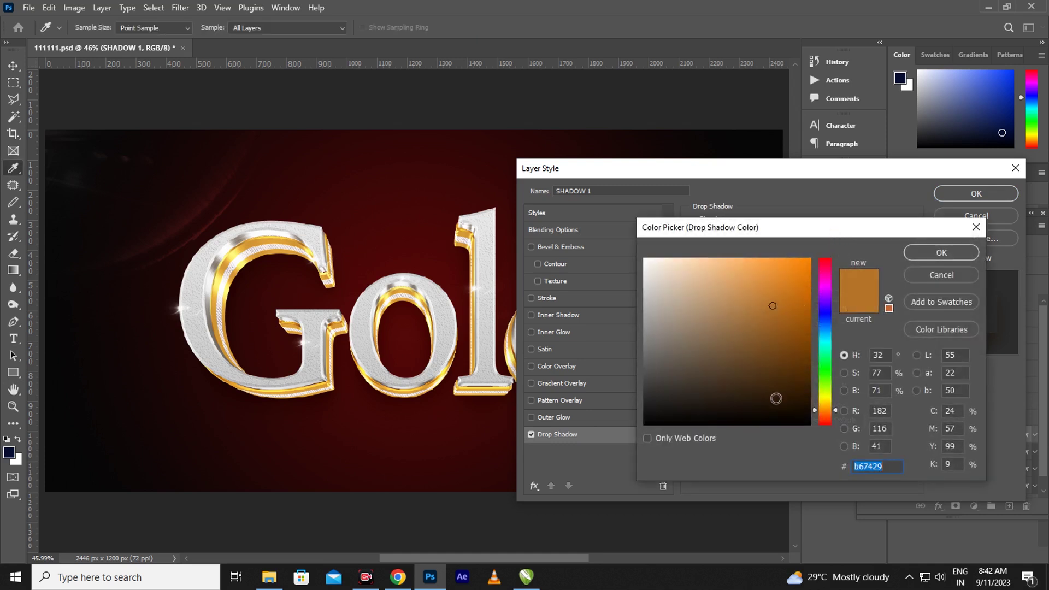
left_click(776, 399)
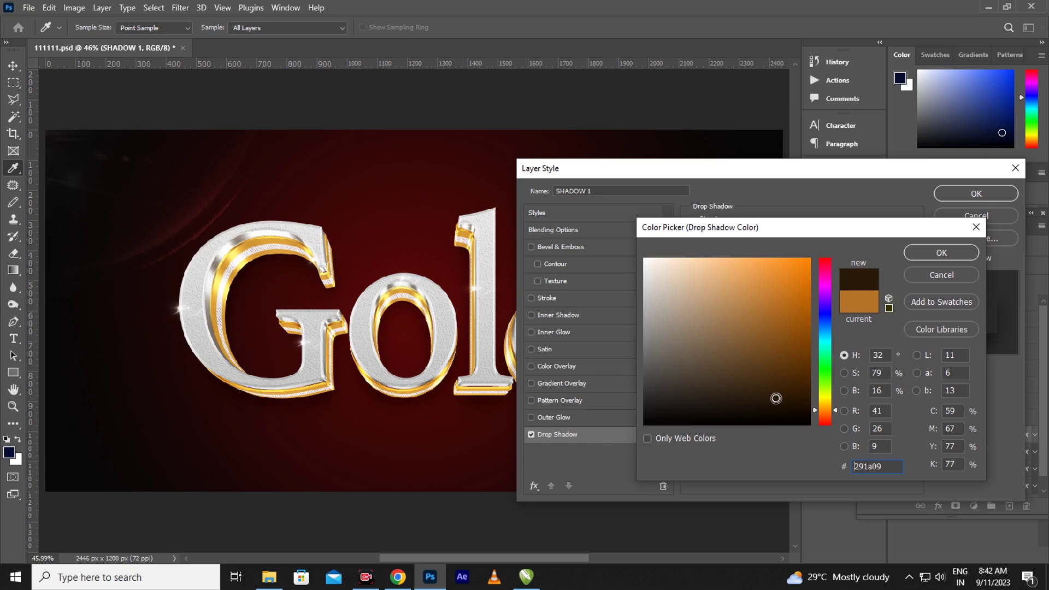
left_click(781, 407)
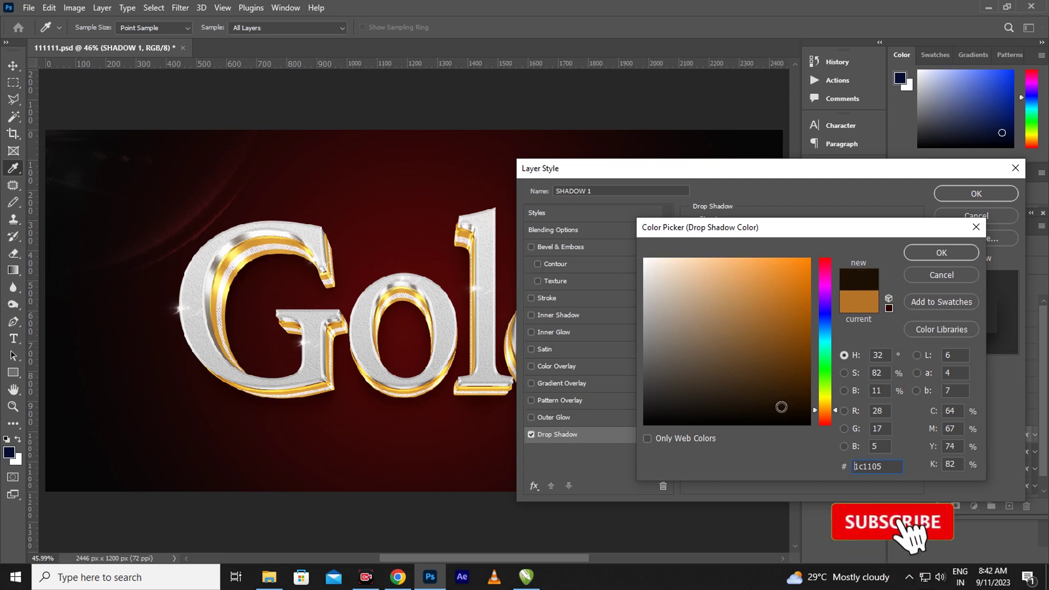
left_click(933, 254)
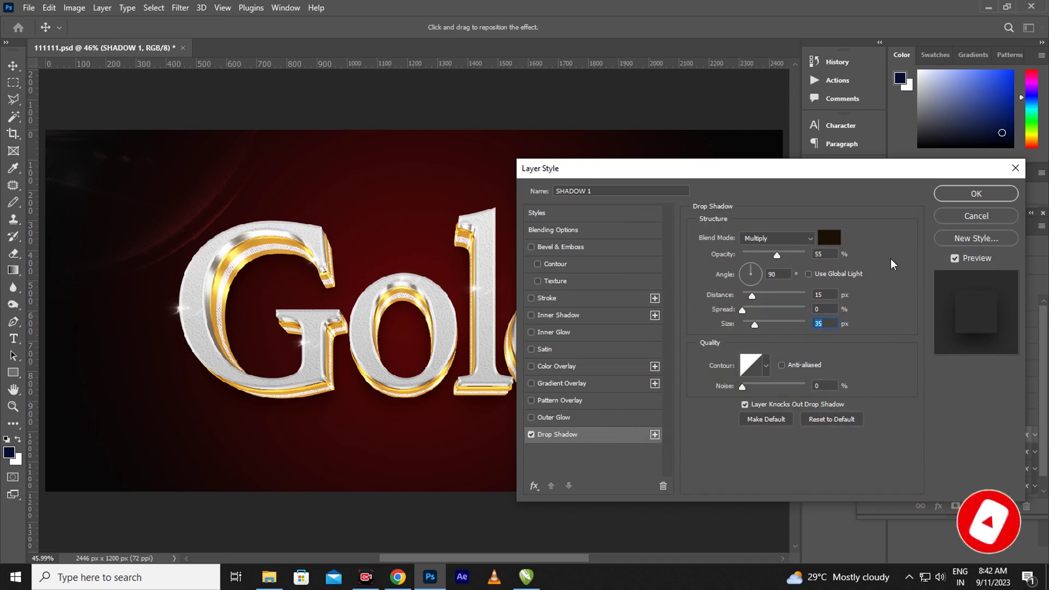
left_click(977, 195)
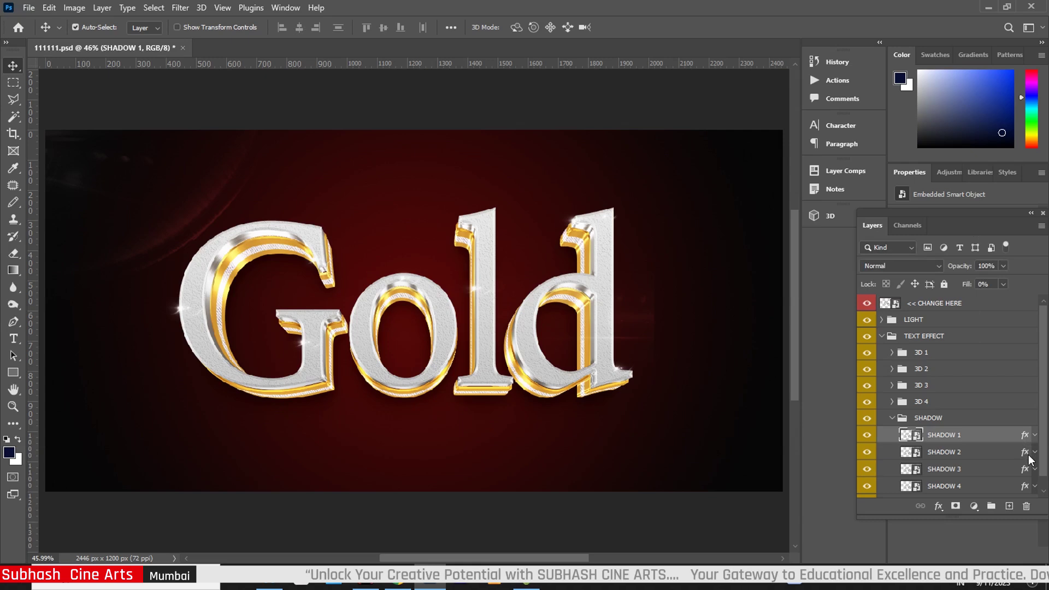
- Set the SHADOW 2 layer's Drop Shadow colour to dark brown 33200a, apply the layer style and collapse the SHADOW group
left_click(1027, 456)
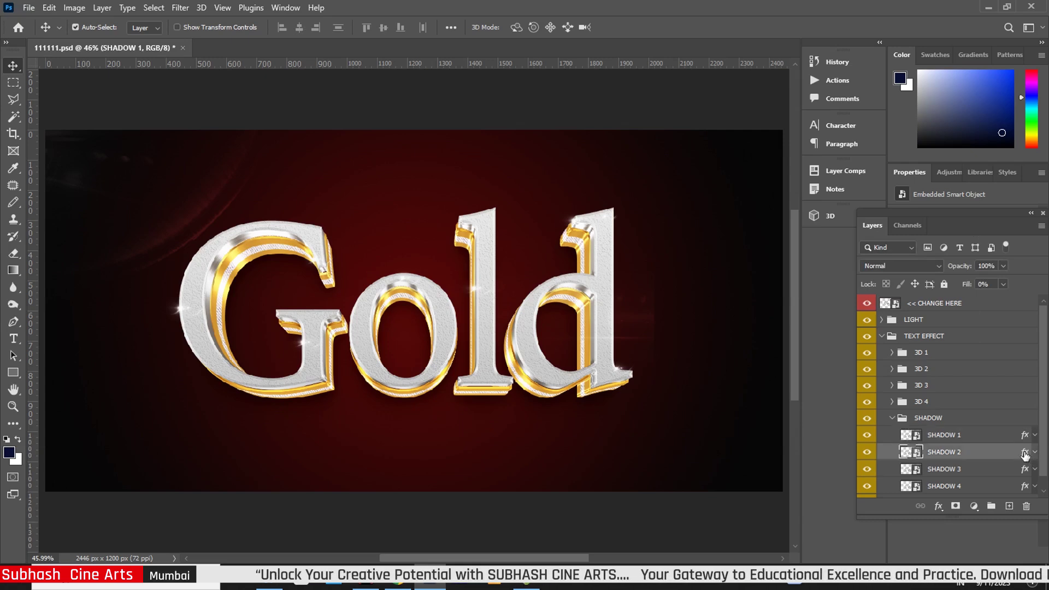
double_click(1024, 455)
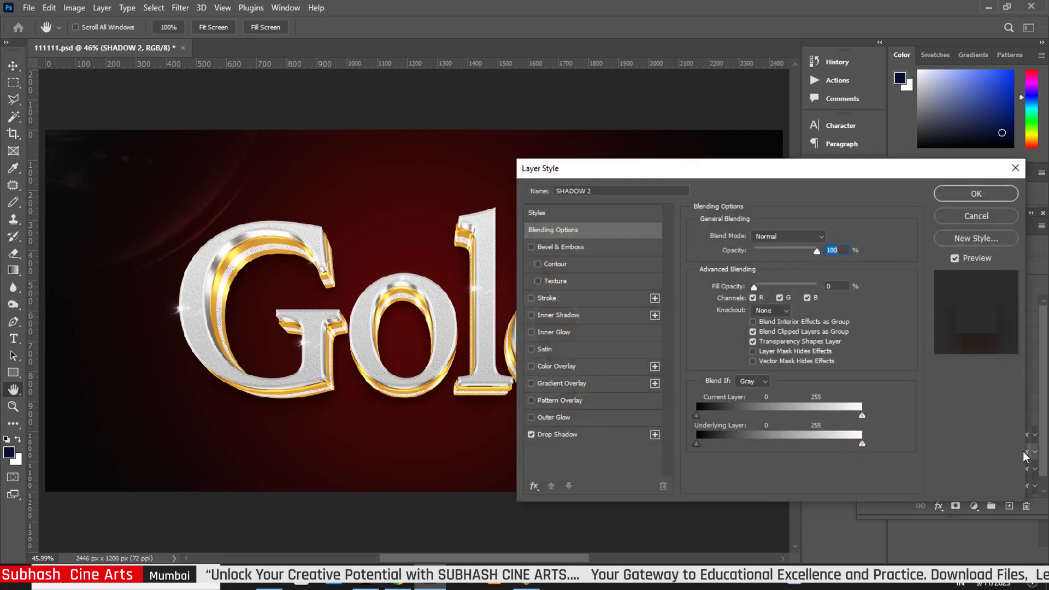
left_click(568, 437)
left_click(829, 236)
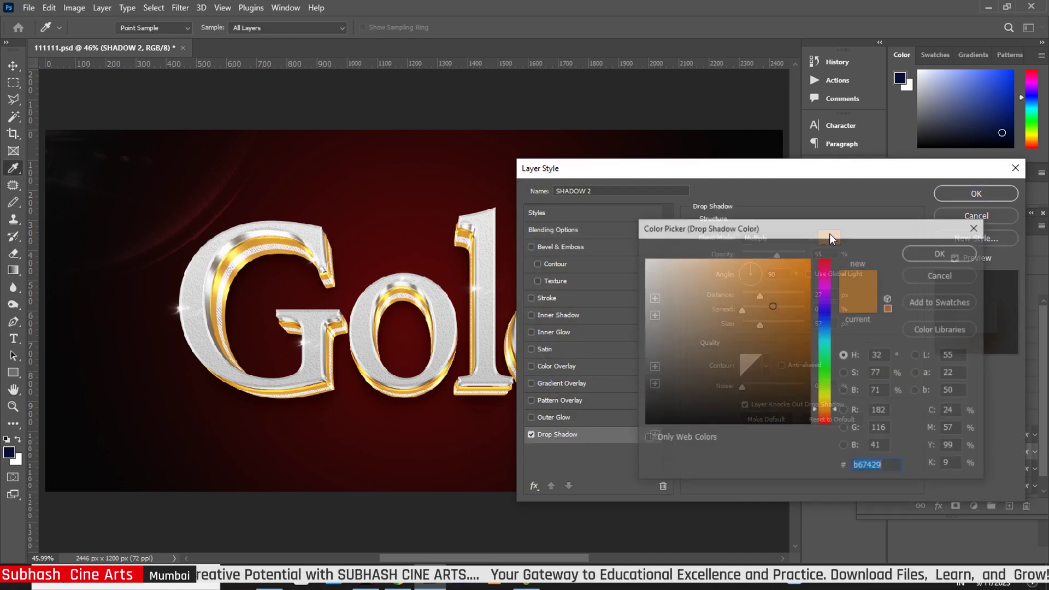
left_click(778, 392)
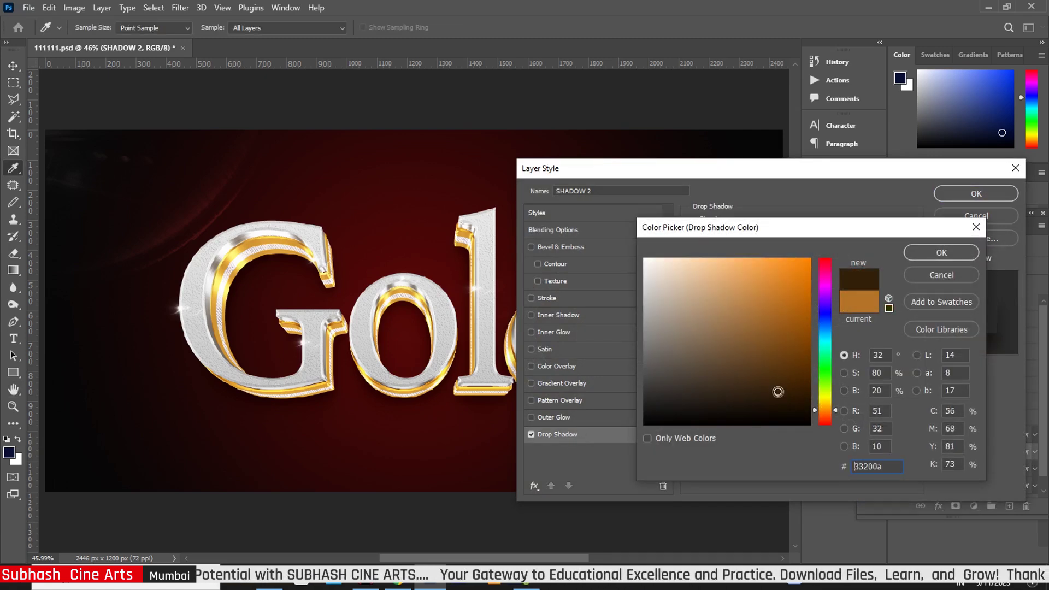
left_click(967, 254)
left_click(984, 193)
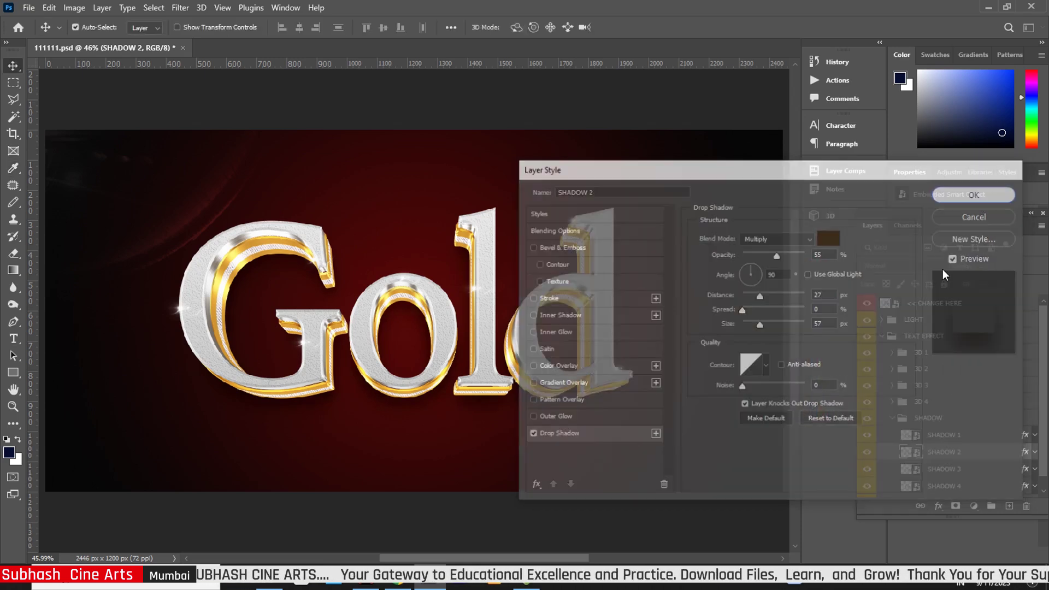
left_click(893, 418)
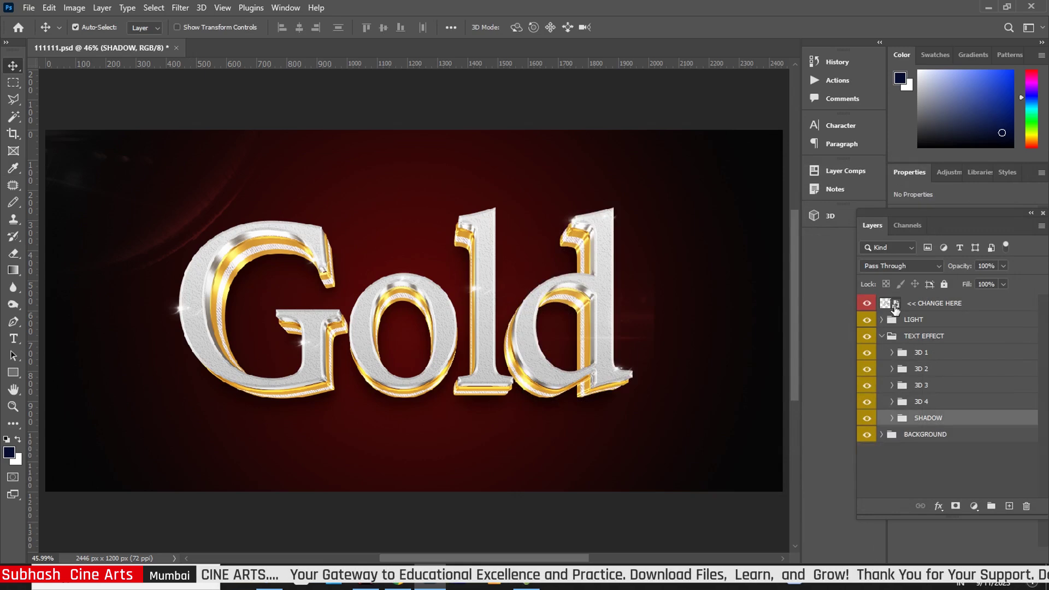
- Open the << CHANGE HERE smart object and delete the Gold text from its type layer
double_click(888, 306)
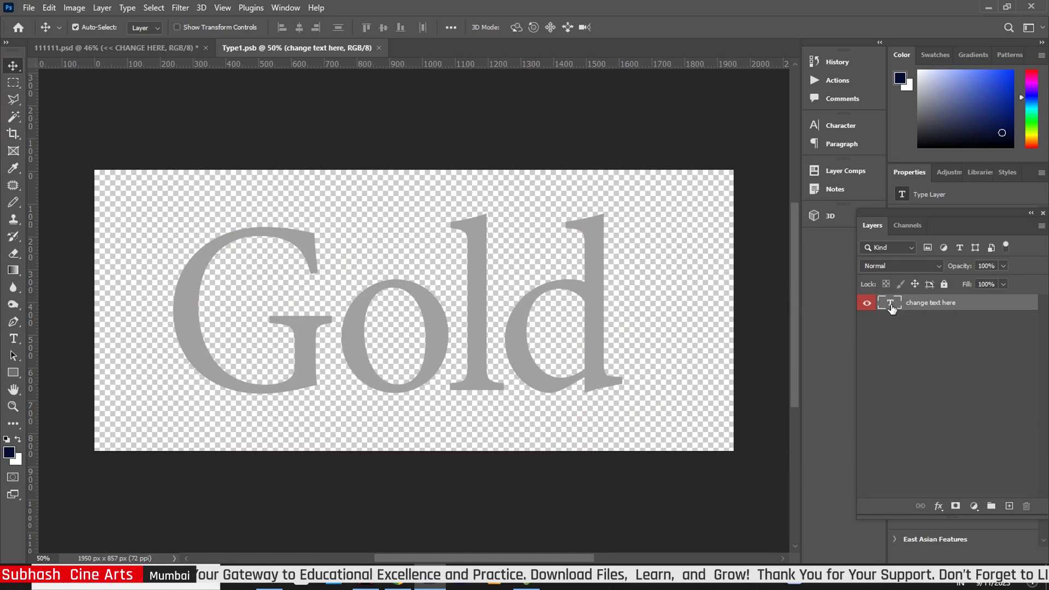
double_click(891, 305)
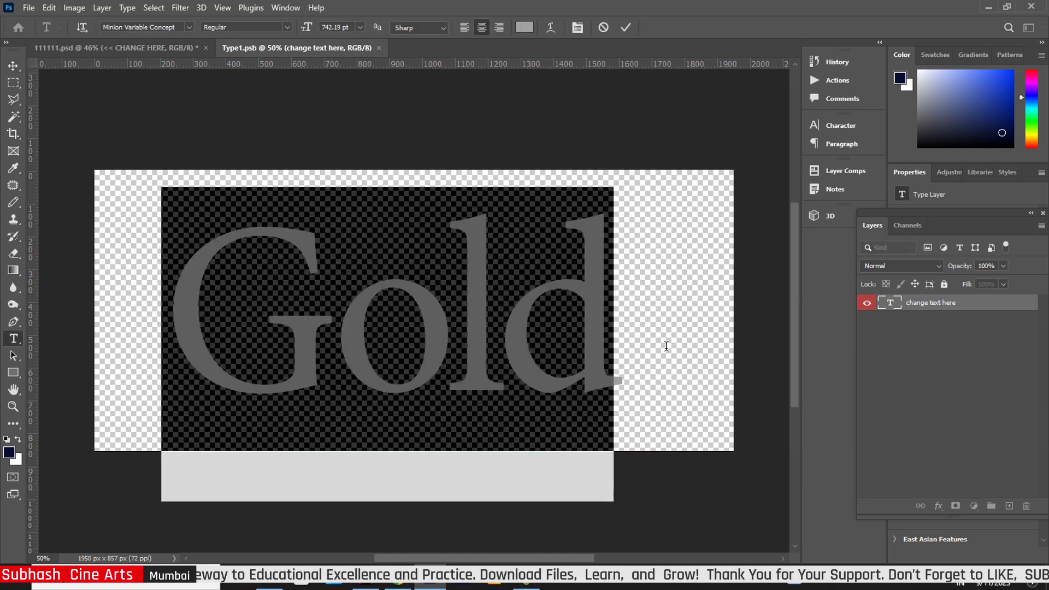
key("BackSpace")
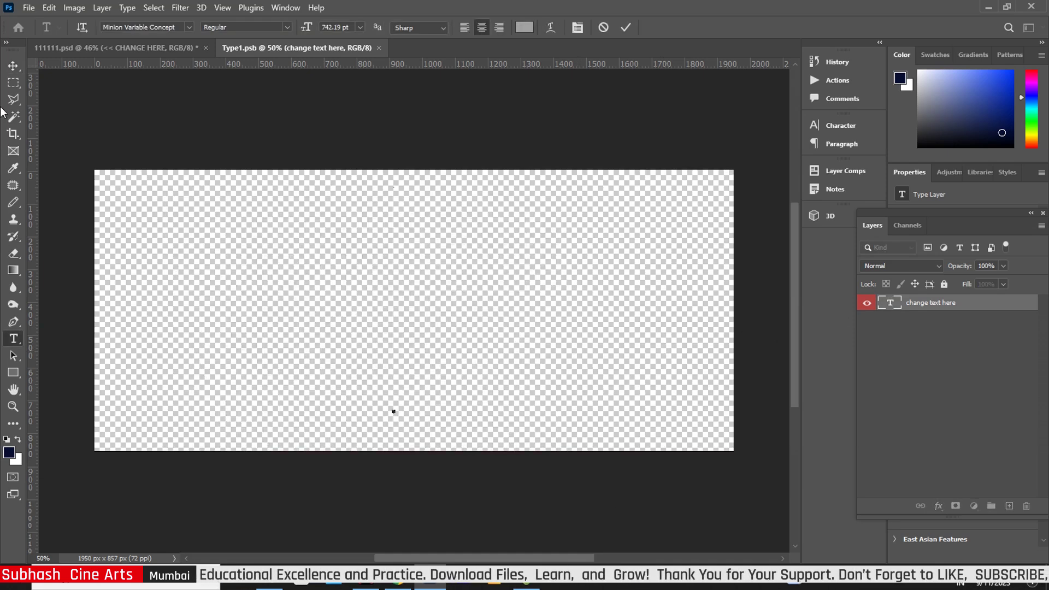
left_click(16, 65)
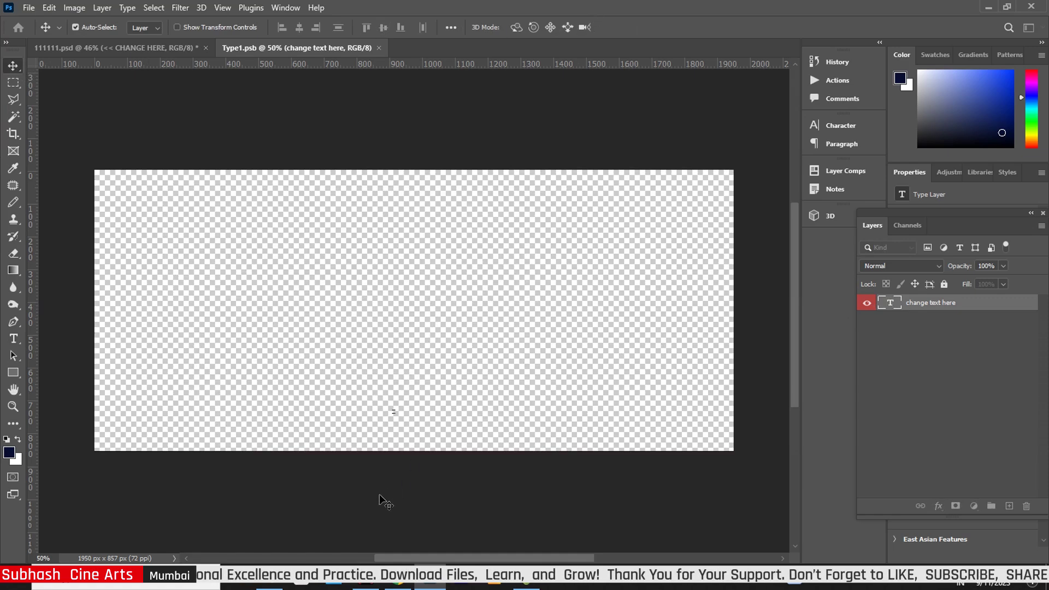
- Switch to Chrome, copy the Hindi word from the English to Hindi typing page, and return to Photoshop
key("alt+Tab")
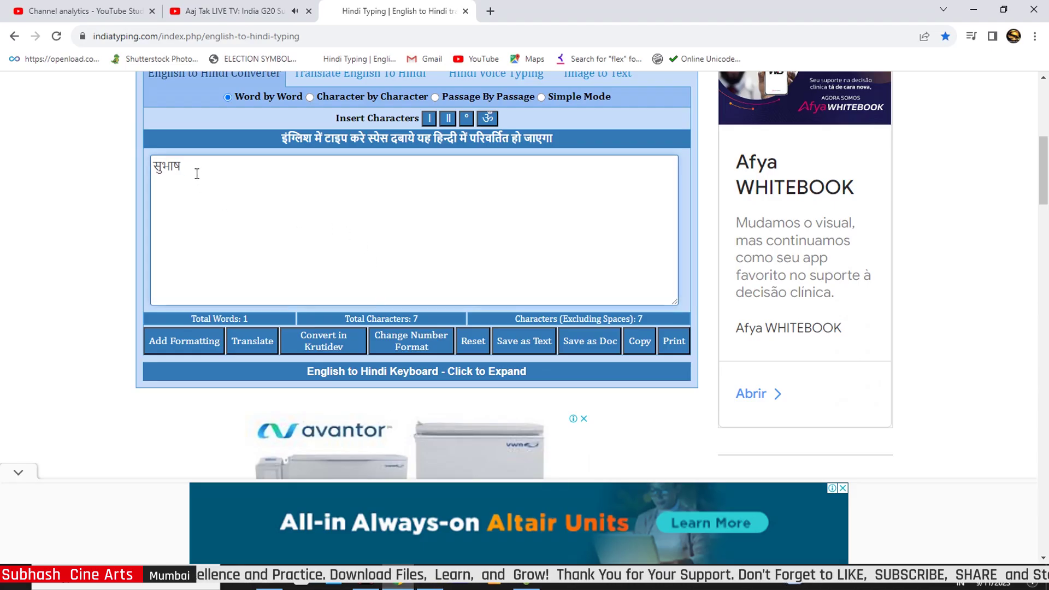
left_click_drag(196, 171, 147, 179)
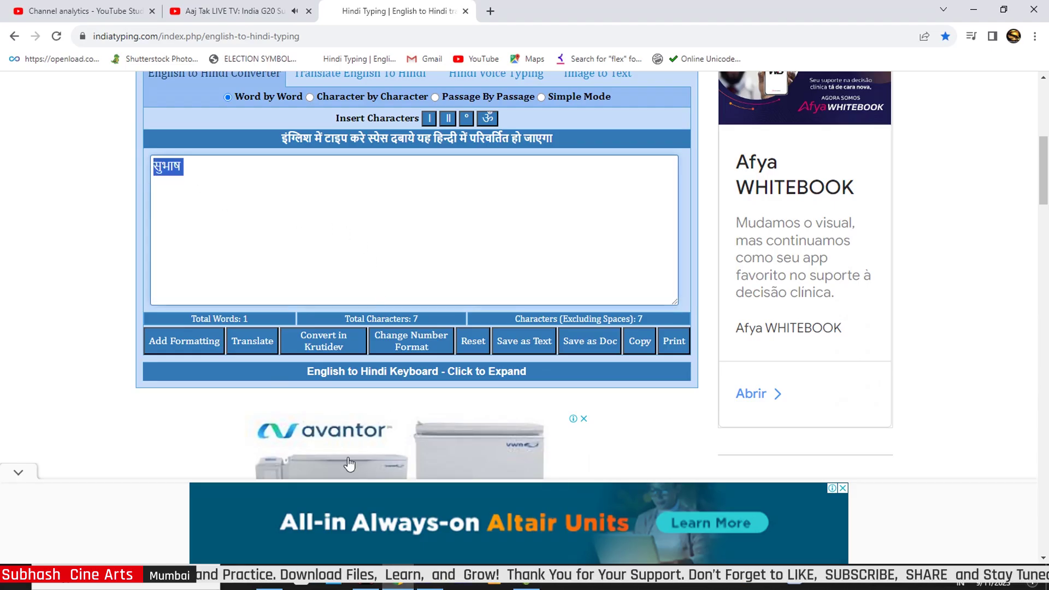
left_click(433, 585)
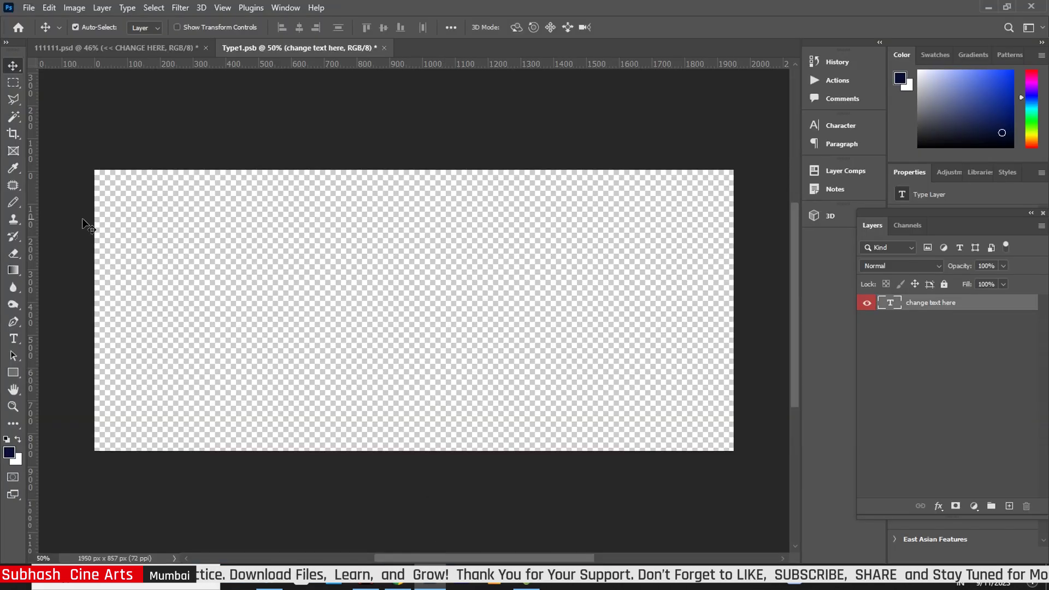
- Paste the copied Hindi word into the "change text here" type layer and move it about 140 px right and 92 px up
left_click(18, 340)
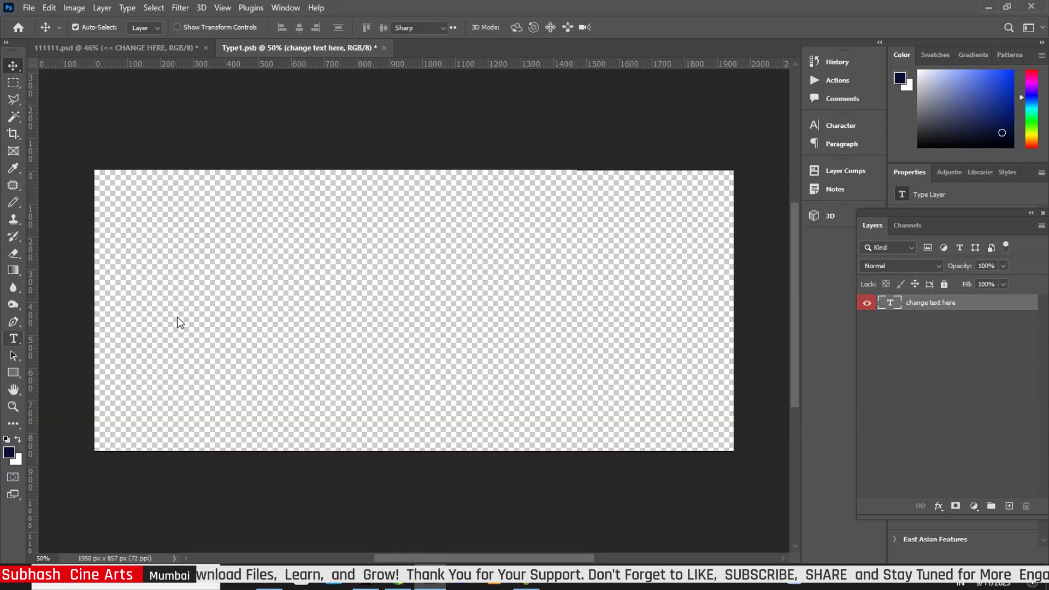
double_click(894, 307)
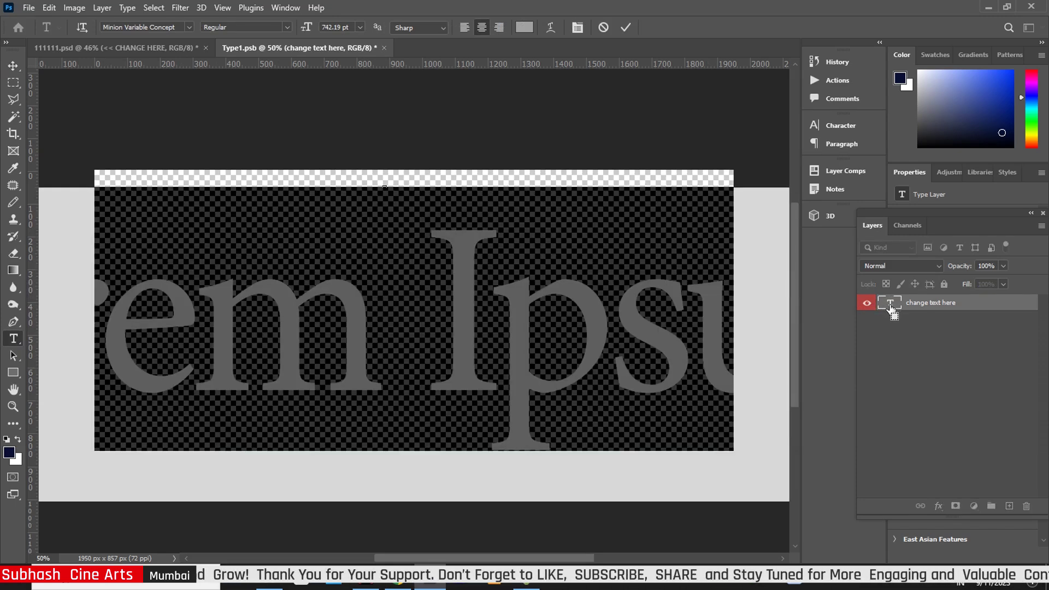
key("ctrl+v")
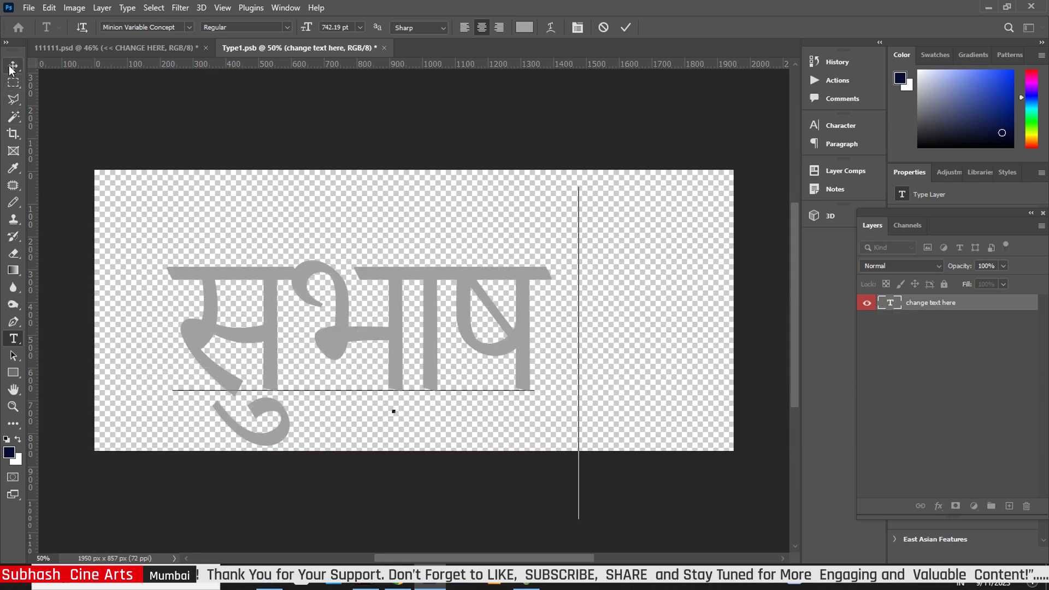
left_click(13, 65)
left_click_drag(388, 270, 434, 237)
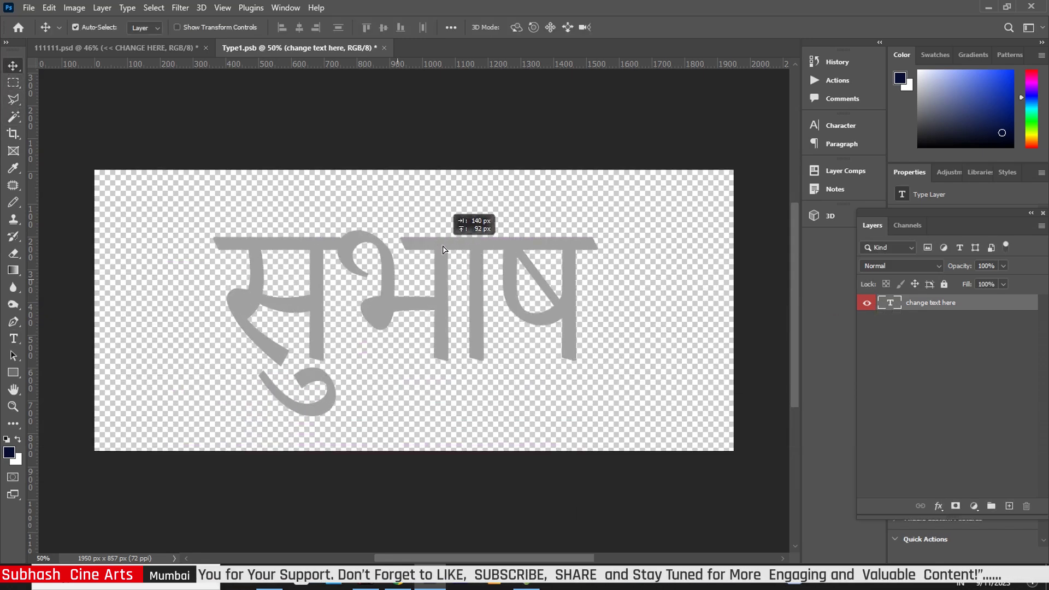
- Change the font of the Hindi text to Khand SemiBold
key("t")
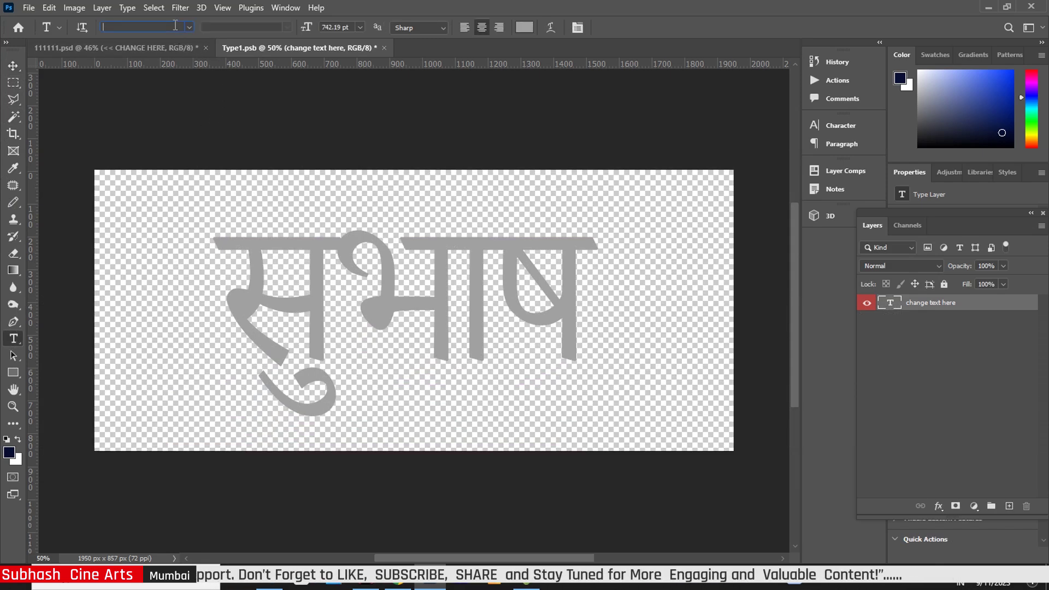
type("k")
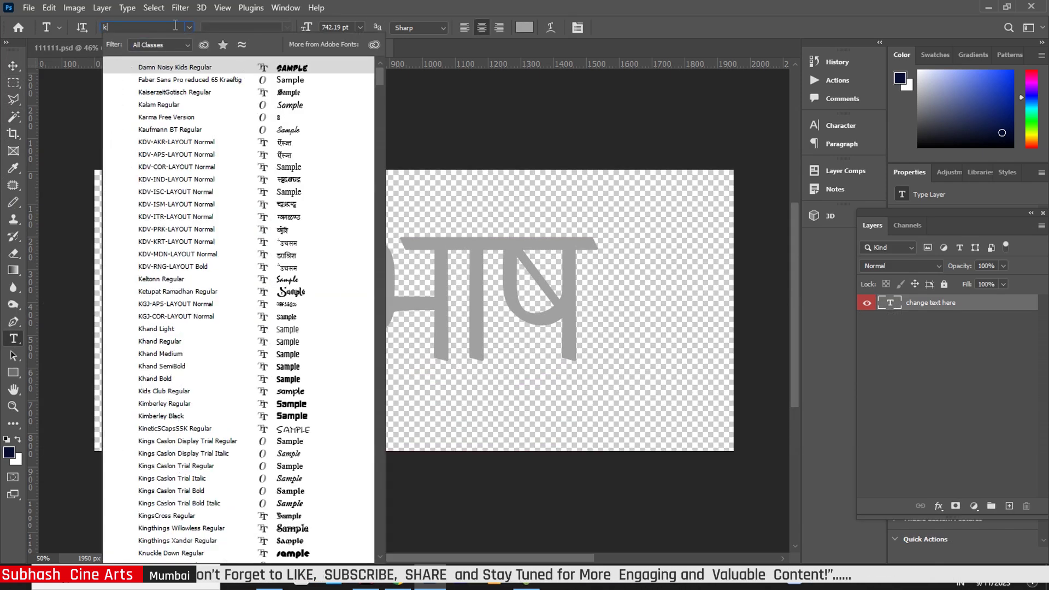
type("hand")
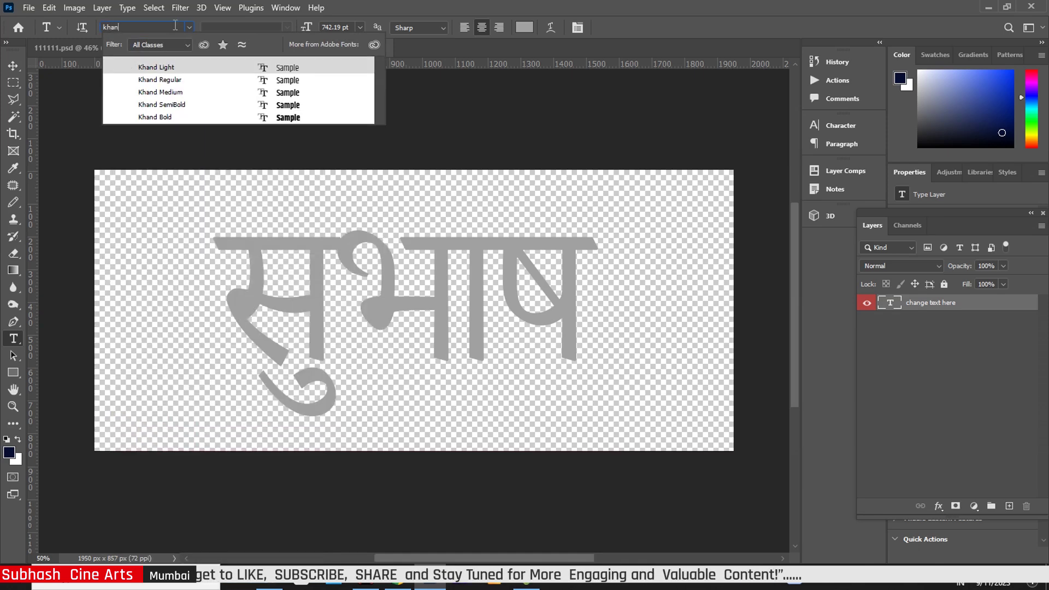
left_click(292, 105)
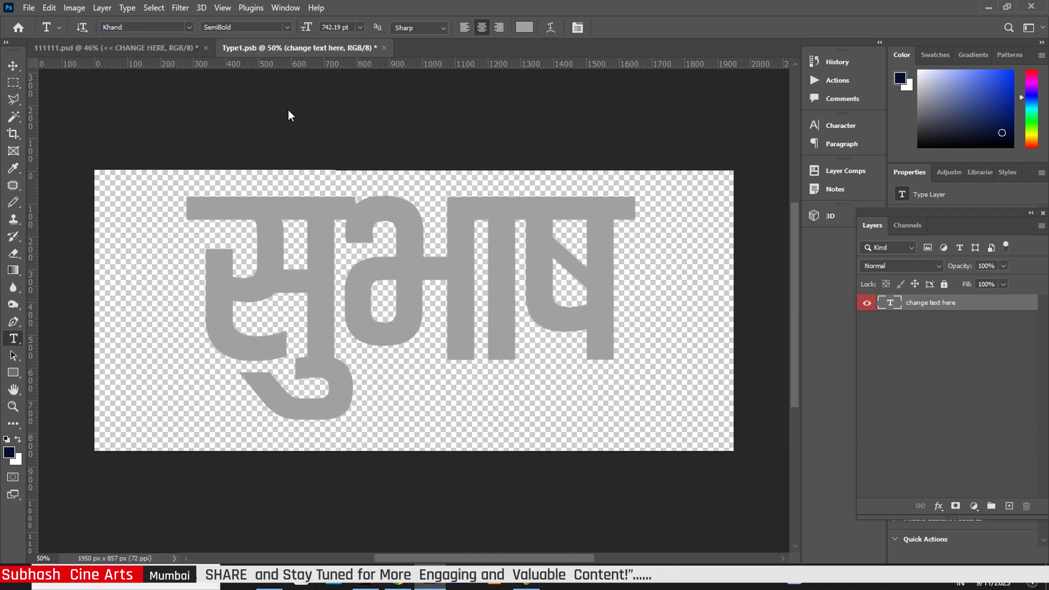
- Scale the Hindi text down proportionally to about 78.43% and reposition it near the middle of the canvas
left_click(14, 64)
left_click_drag(399, 222, 404, 237)
key("ctrl+t")
left_click_drag(652, 479, 553, 409)
left_click_drag(407, 288, 463, 326)
left_click(13, 66)
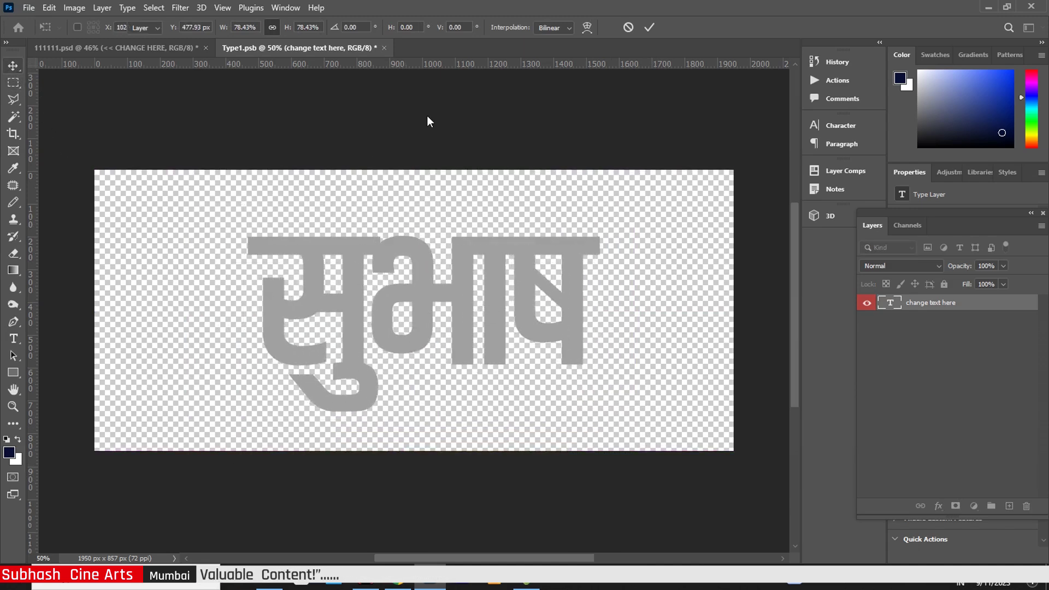
- Close the Type1.psb smart object, saving its changes
left_click(384, 48)
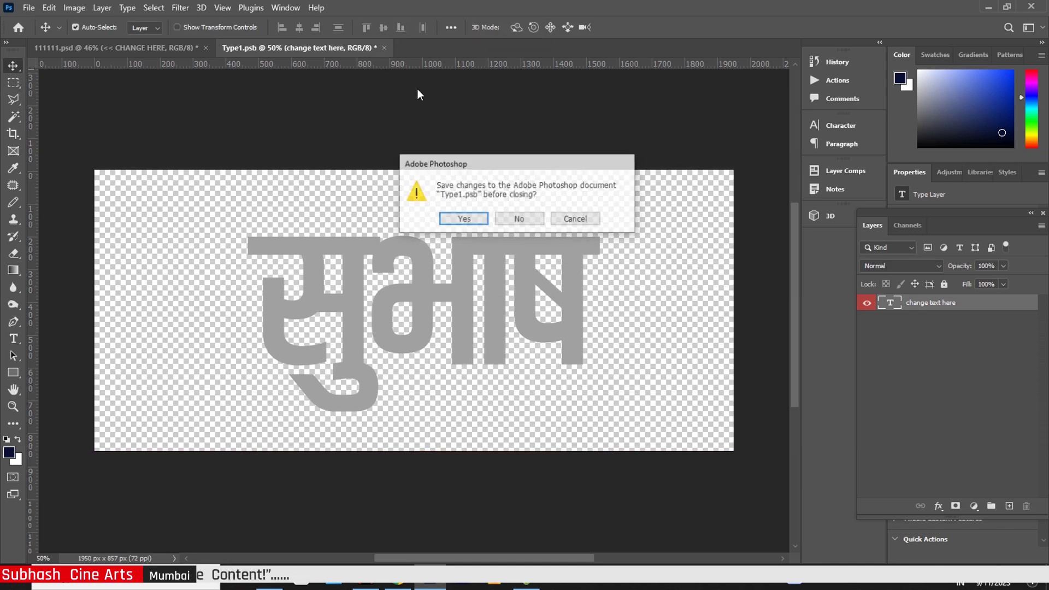
left_click(464, 220)
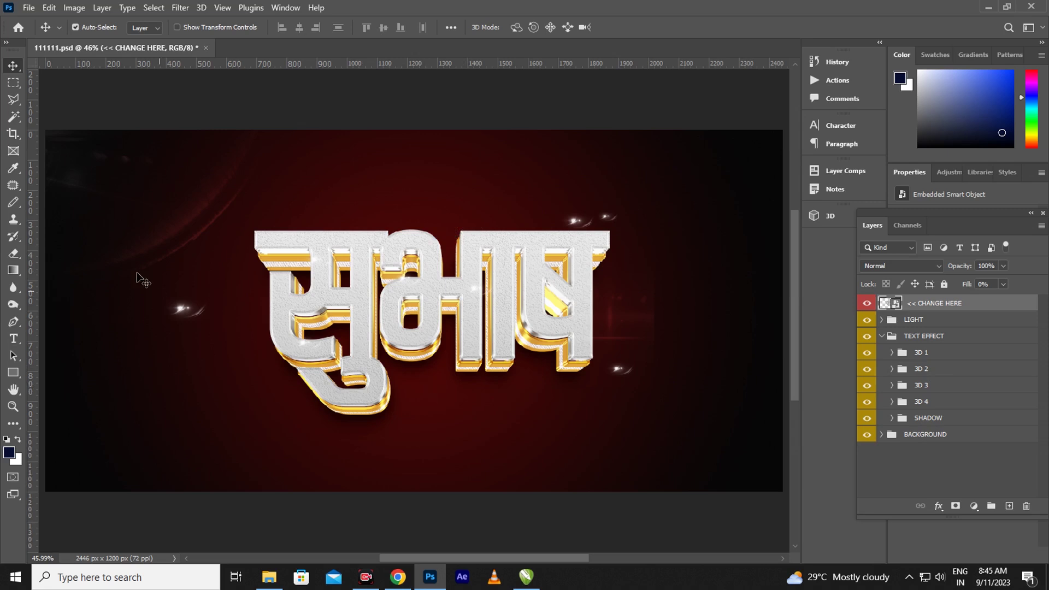
- Move the far-left sparkle onto the first letter and the two upper-right sparkles onto the top edge of the Hindi text
left_click(182, 310)
left_click_drag(182, 310, 272, 326)
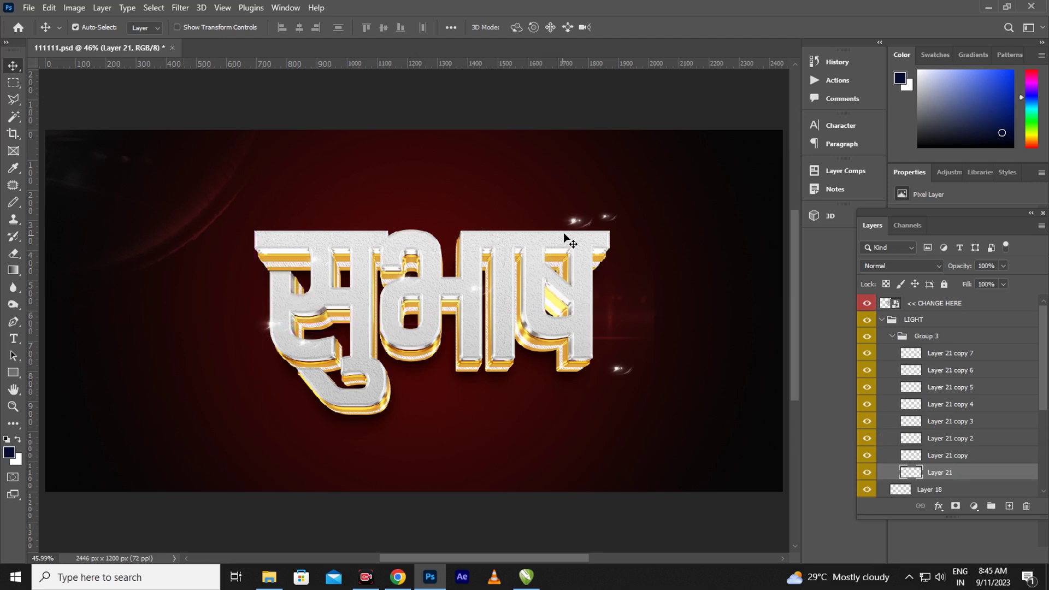
left_click_drag(575, 224, 424, 234)
mouse_move(588, 235)
left_mouse_down()
mouse_move(607, 222)
mouse_move(609, 234)
left_mouse_up()
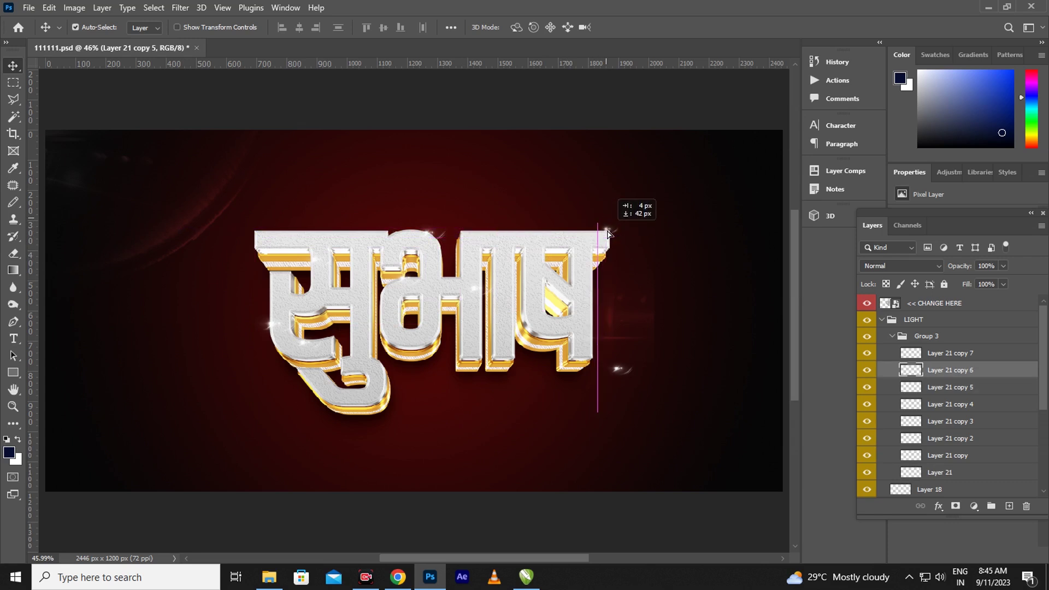
- Move the lower-right sparkle onto the foot of the last letter and shift the Layer 17 red flare closer to the text
left_click(620, 376)
left_click_drag(589, 368, 585, 363)
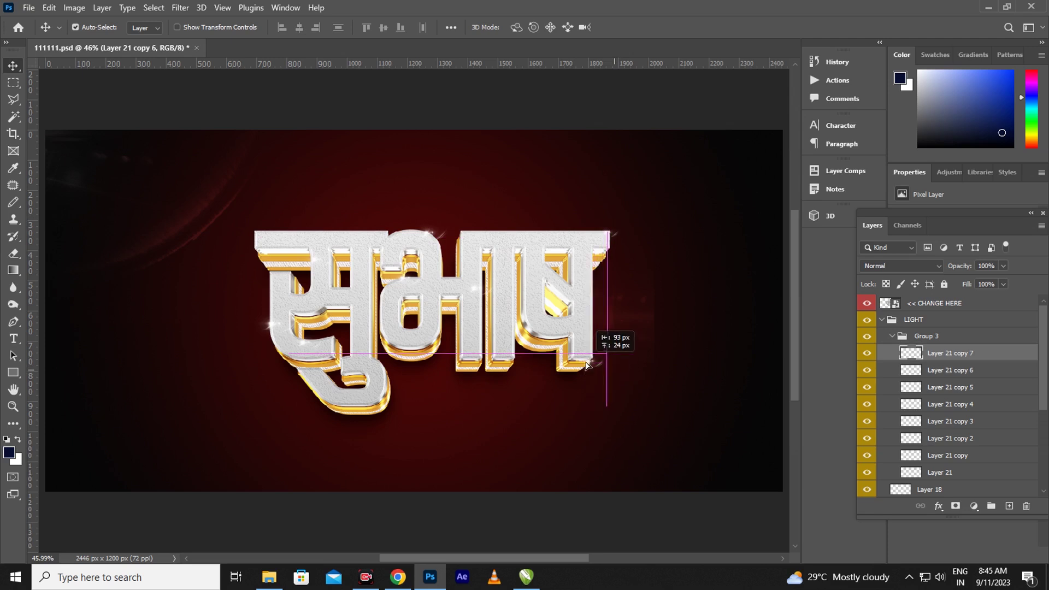
left_click(603, 323)
left_click_drag(597, 322, 588, 333)
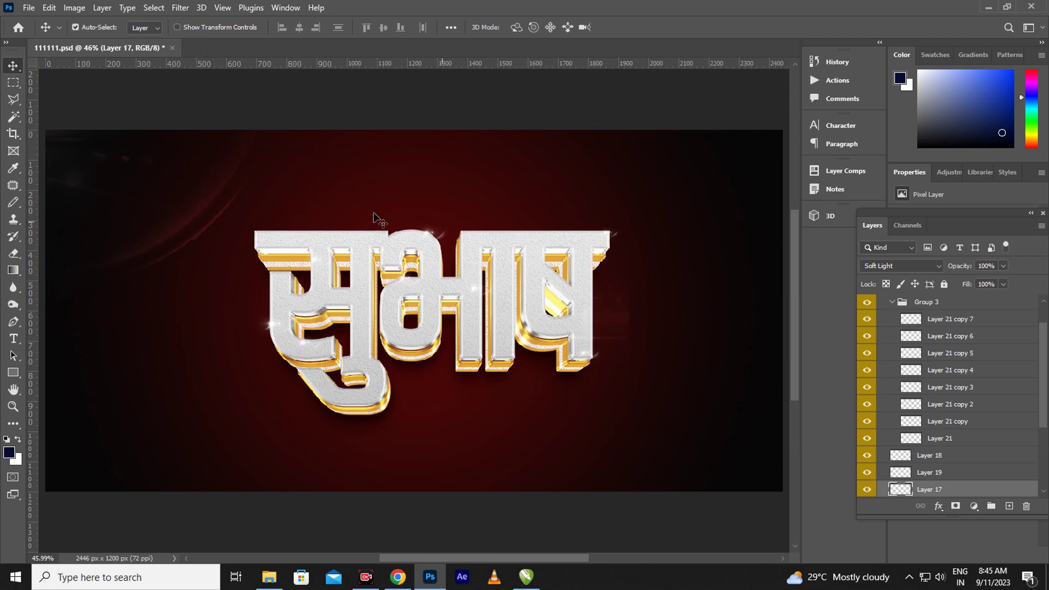